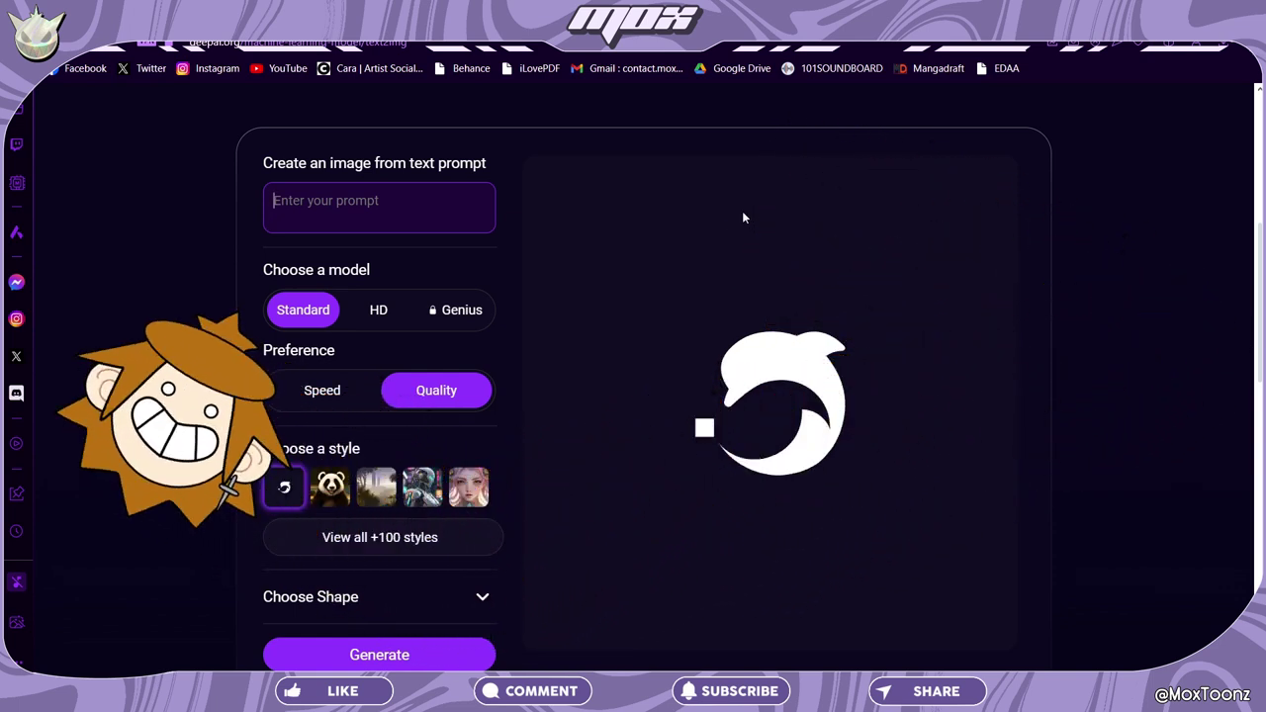
Generate an image from the prompt "monsieur indestructible qui mange un sandwich sur une terrasse d'un café avec naruto derrière" and copy it.
text(monsieur i)
text(ndestructible qui mange un sandwich sur une terasse d'un café)
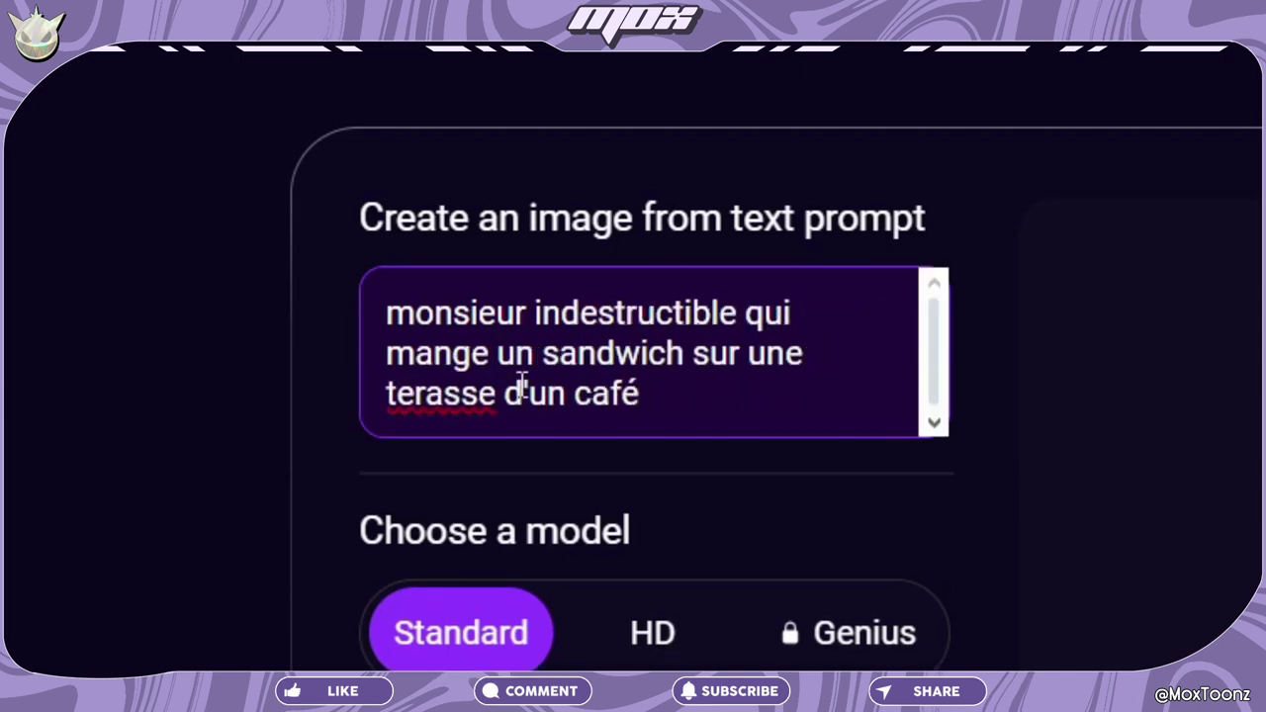
click(429, 394)
text(r)
click(732, 412)
text(avec naruto derrière)
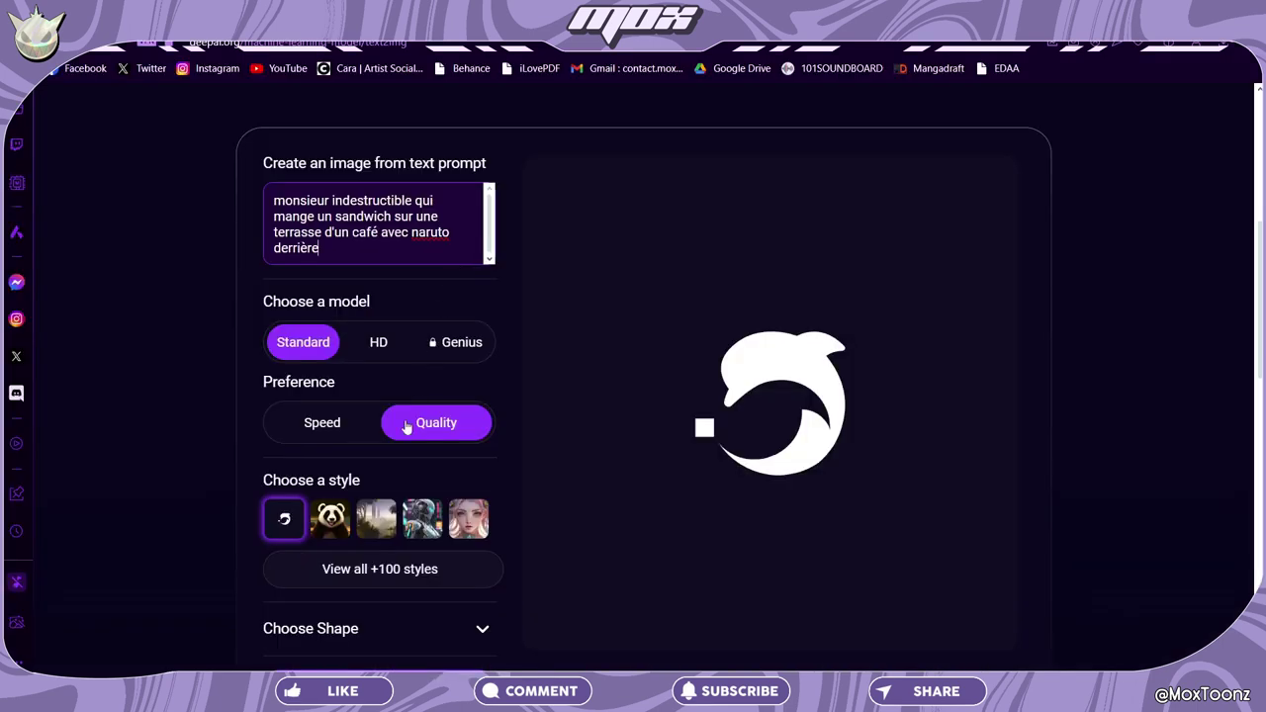
scroll(415, 525, down, 3)
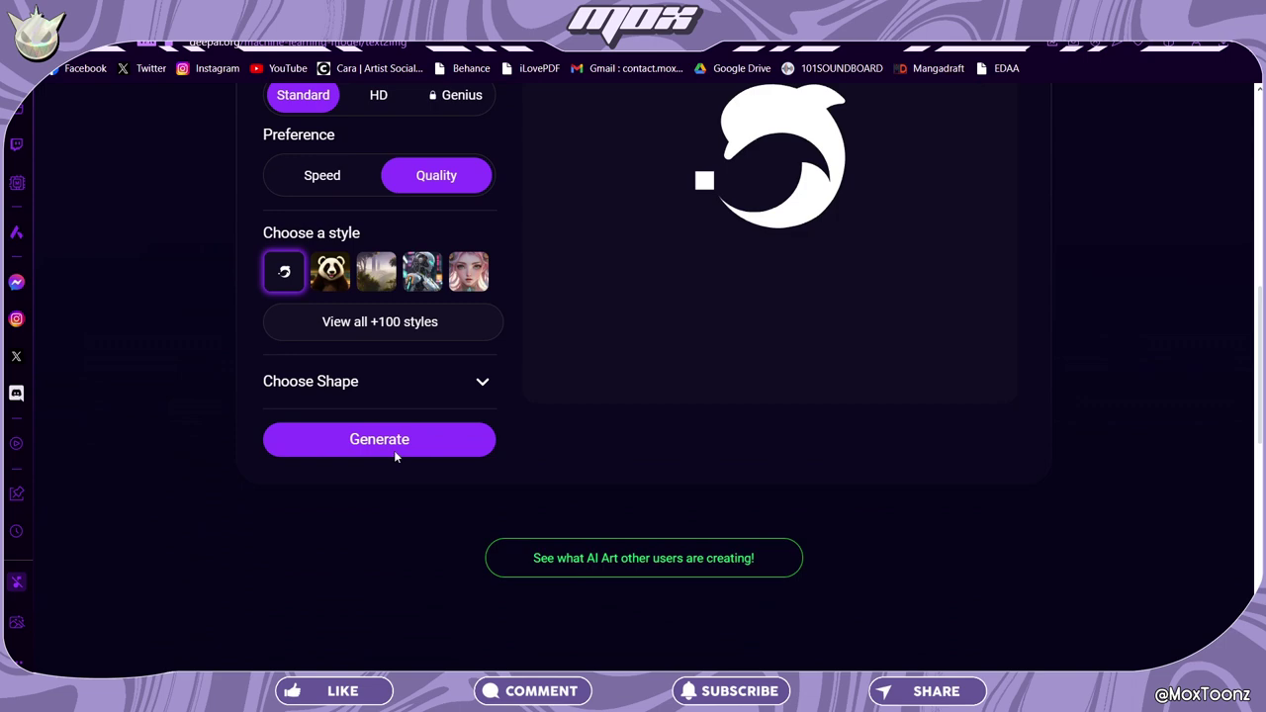
click(395, 454)
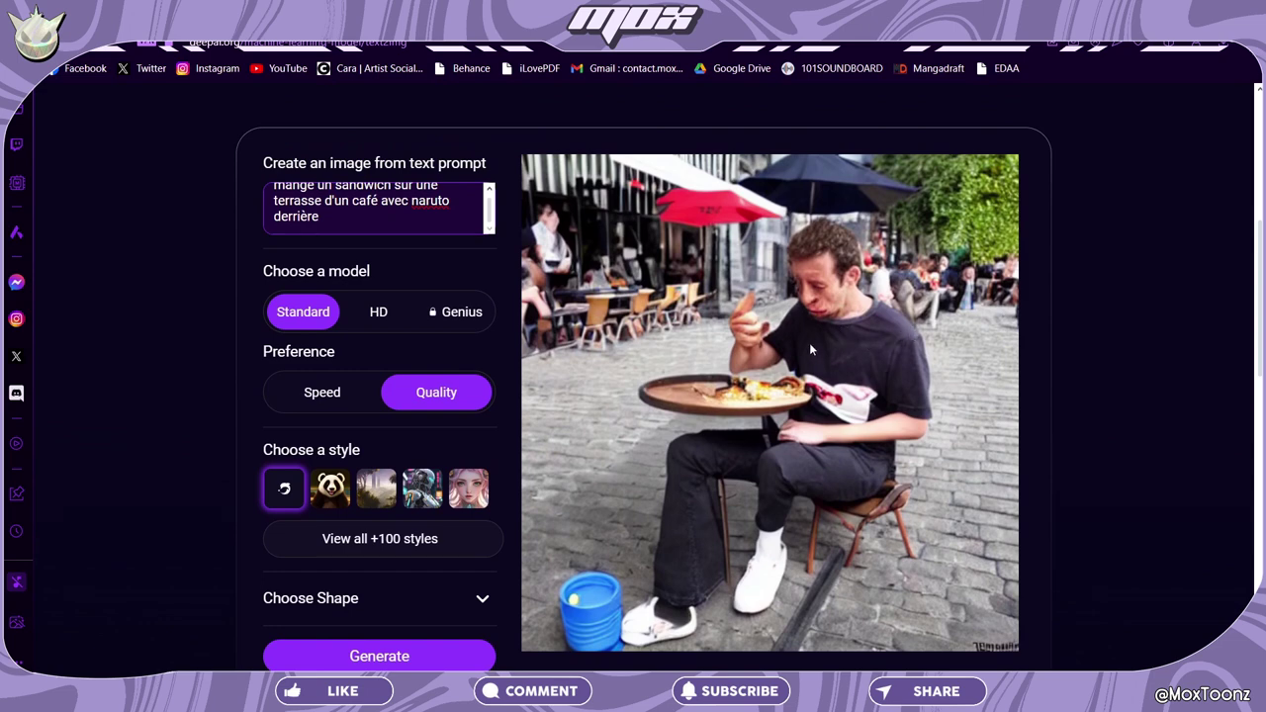
right_click(810, 342)
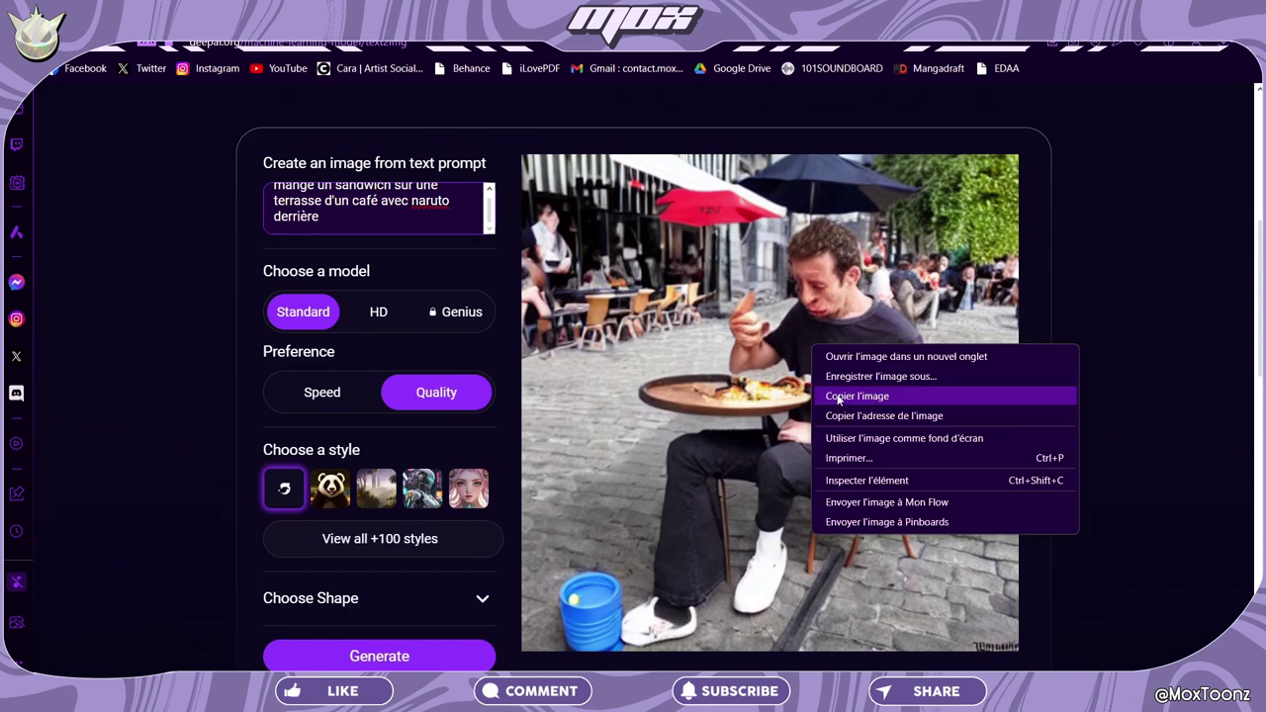
click(840, 475)
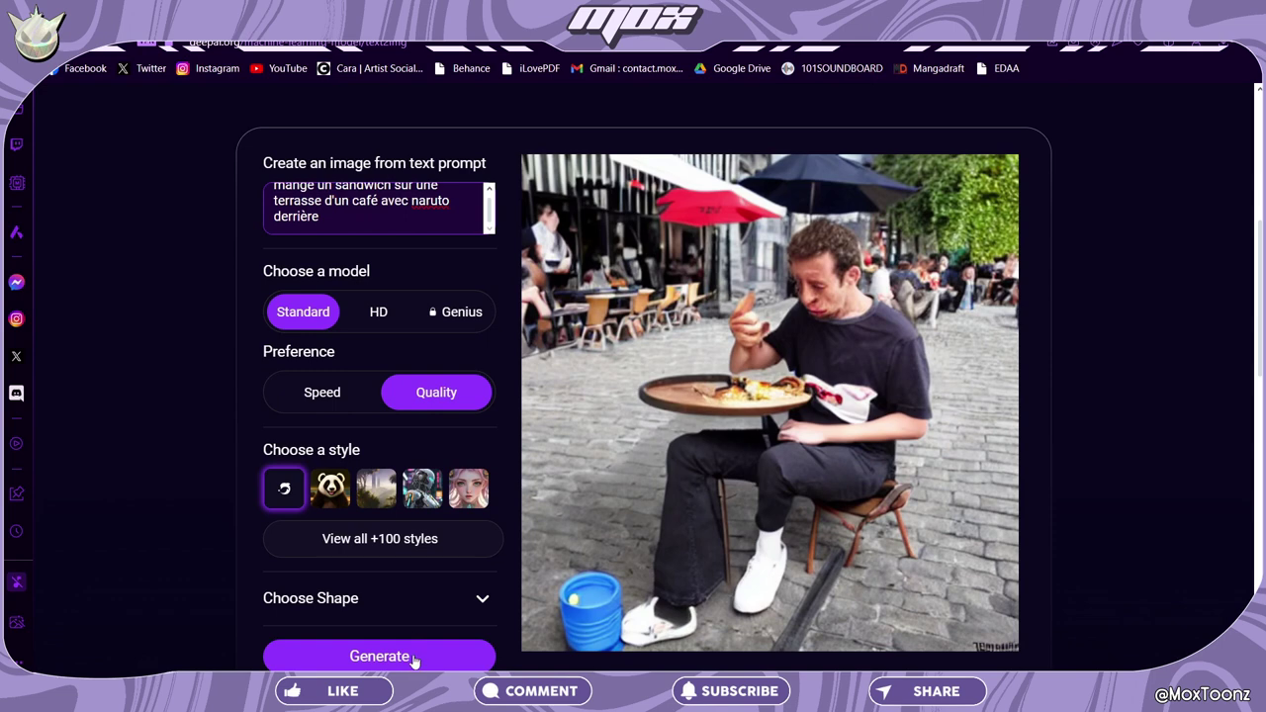
Regenerate the same prompt in the panda and anime portrait styles and copy the anime portrait image.
click(342, 495)
scroll(506, 499, down, 3)
scroll(512, 489, down, 3)
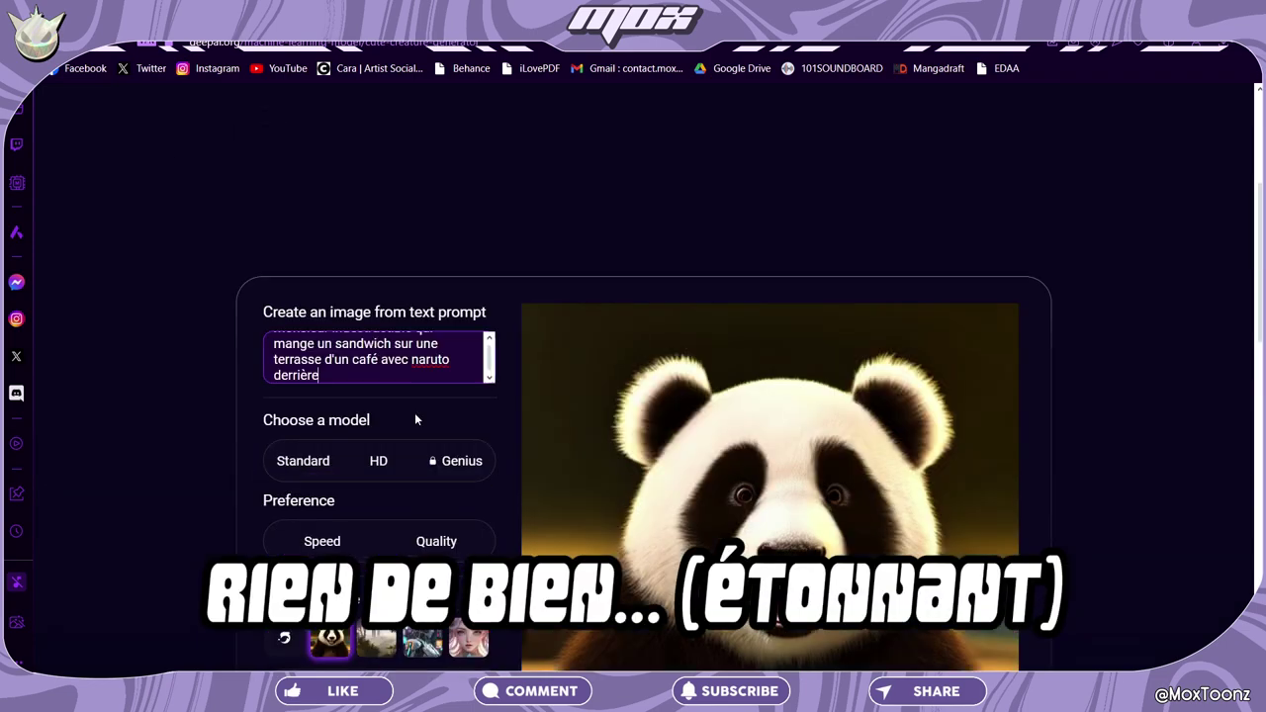
scroll(468, 487, up, 1)
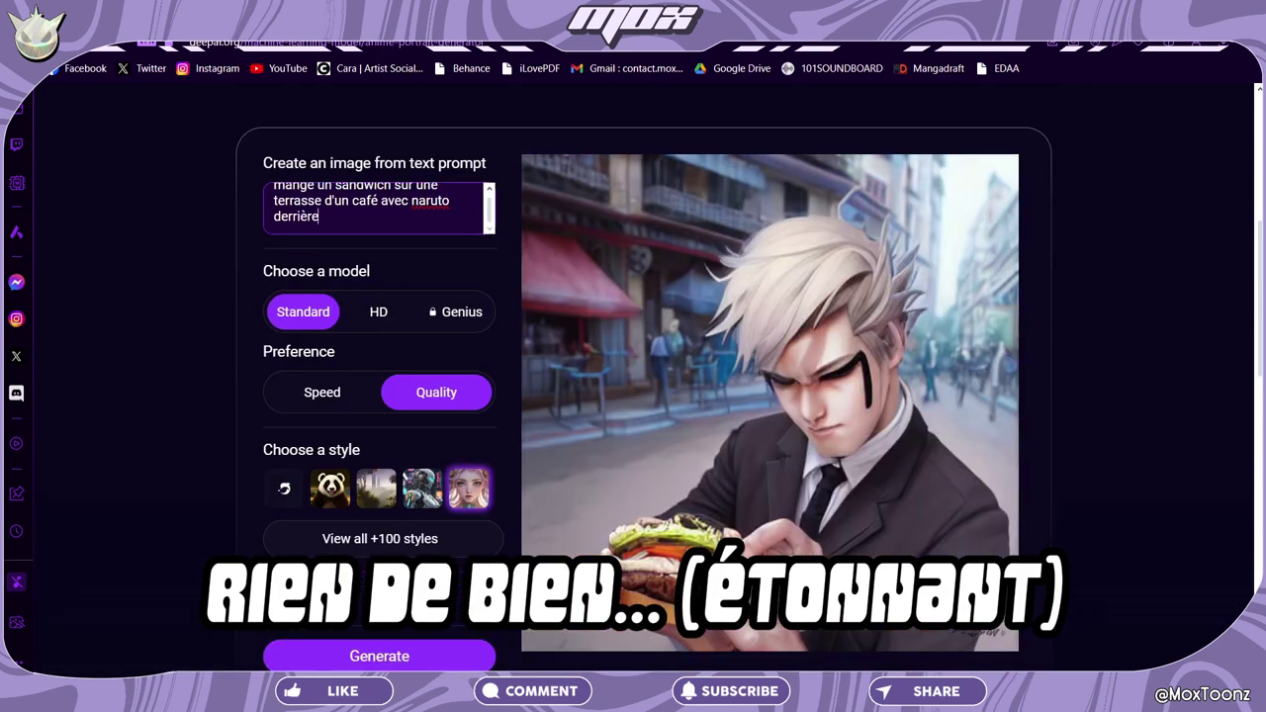
right_click(819, 405)
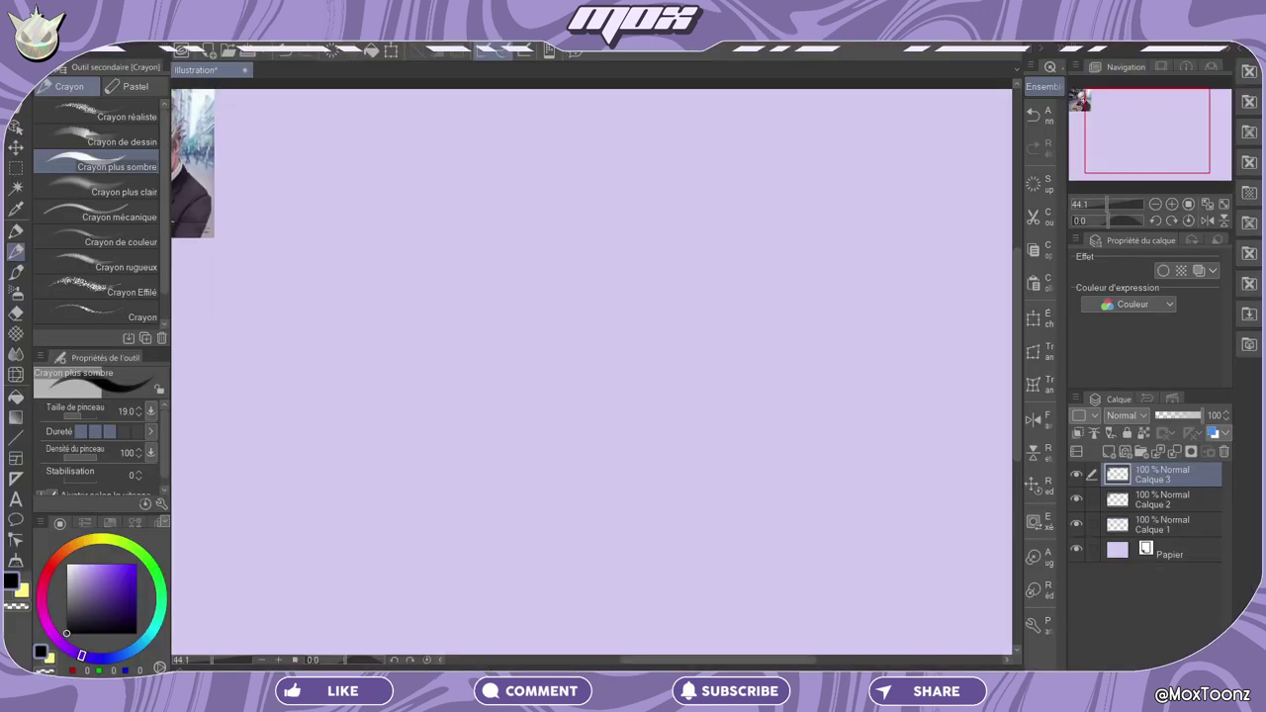
In Clip Studio Paint, move the pasted anime portrait layer so it sits beside the first reference image.
key(k)
mouse_move(393, 300)
mouse_down()
mouse_move(498, 319)
mouse_move(498, 301)
mouse_up()
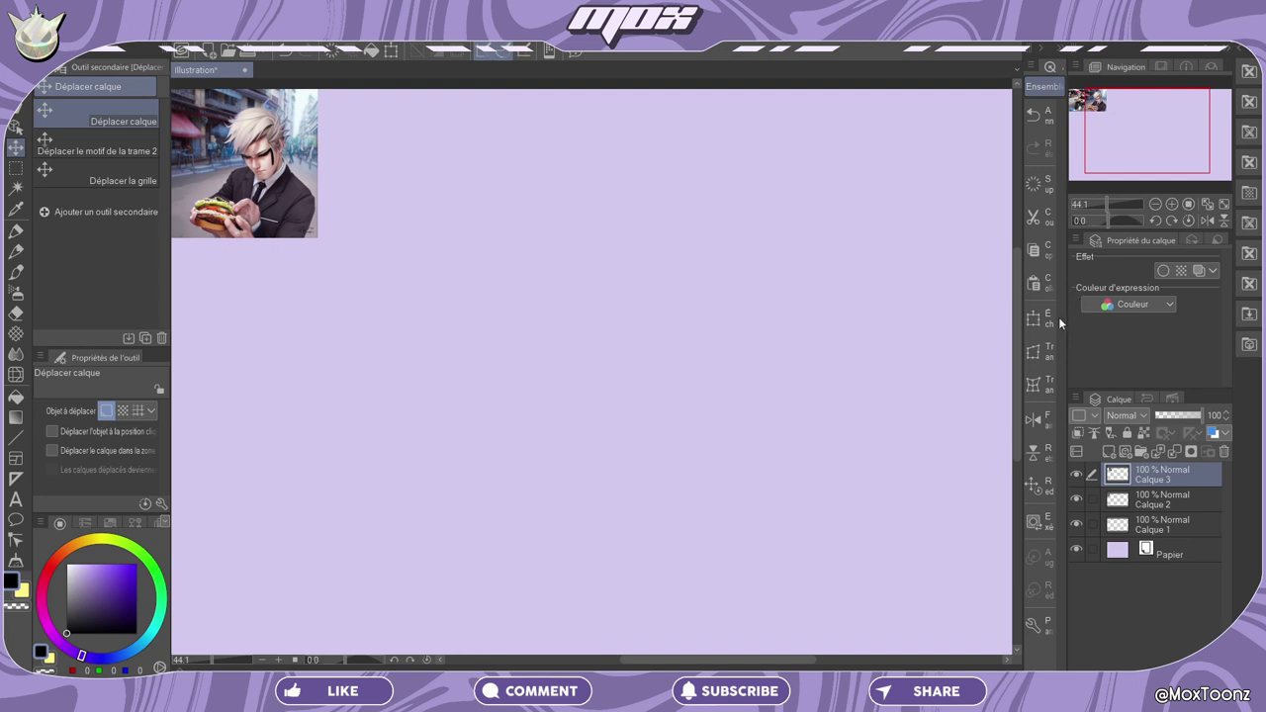
scroll(303, 359, up, 3)
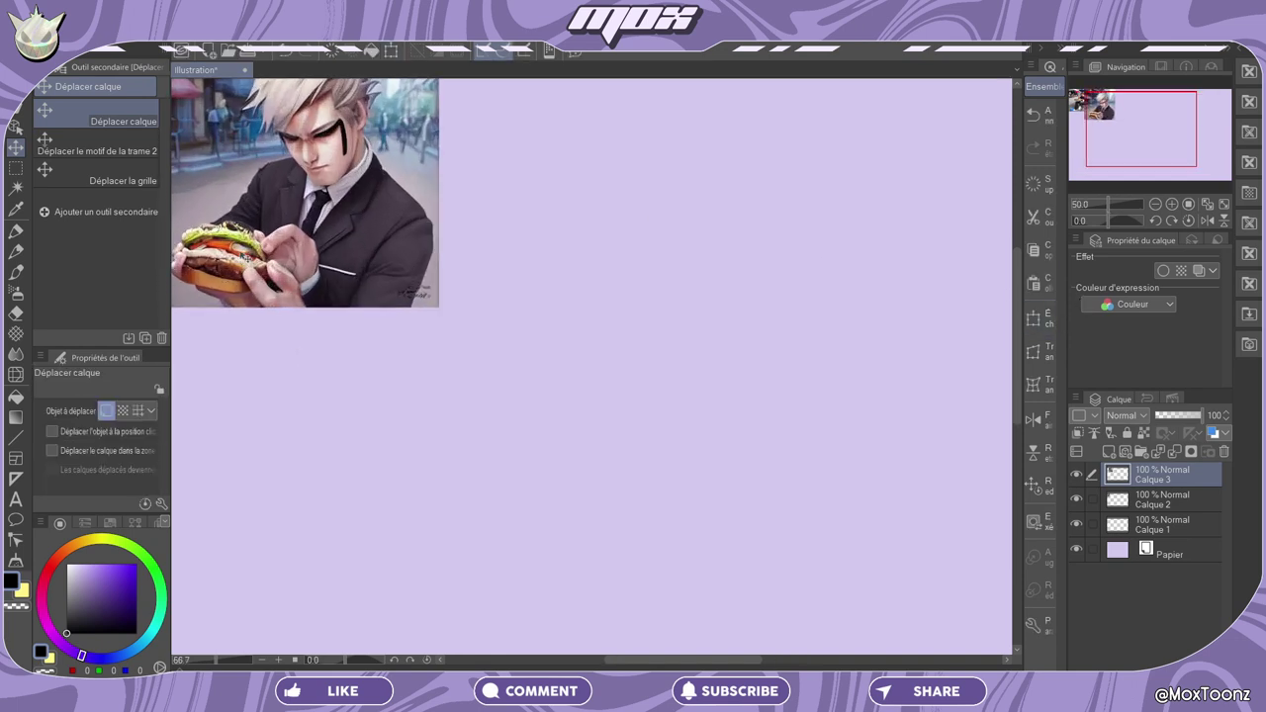
scroll(257, 286, up, 3)
scroll(257, 287, up, 1)
scroll(257, 287, down, 2)
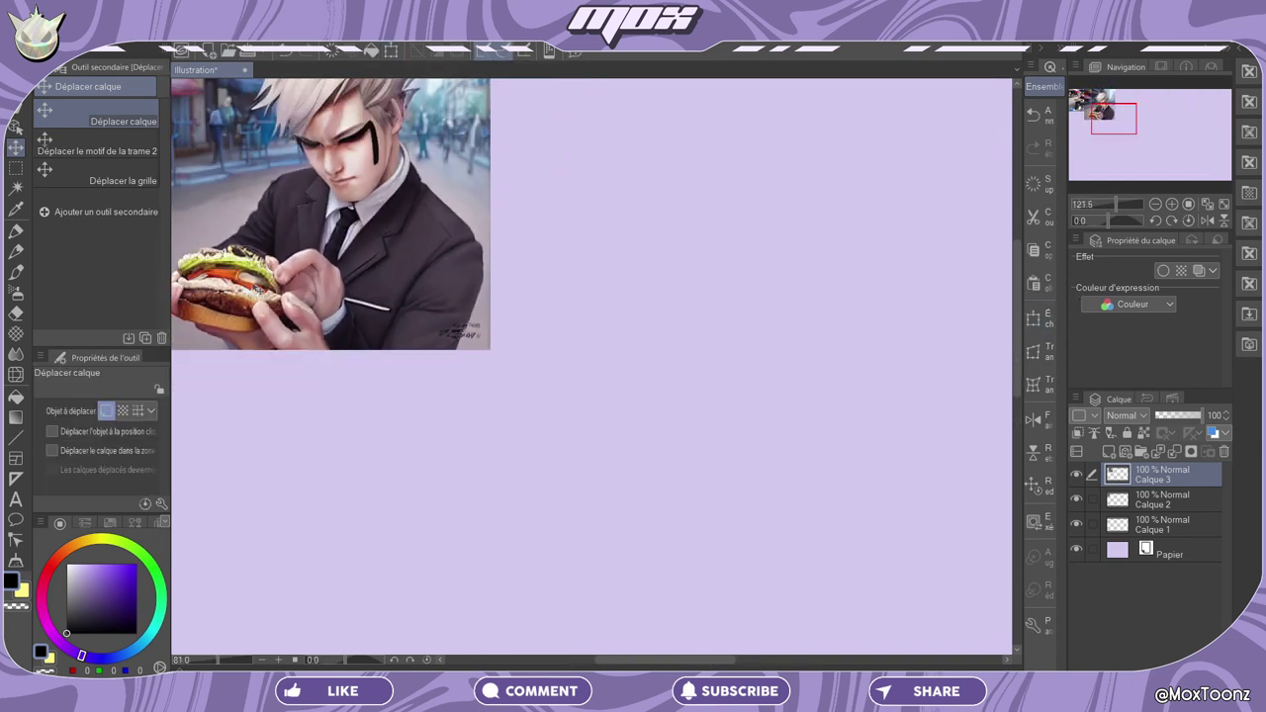
scroll(257, 288, down, 1)
Add a new layer above the reference images and choose the Crayon plus sombre pencil for sketching.
click(1109, 451)
click(17, 253)
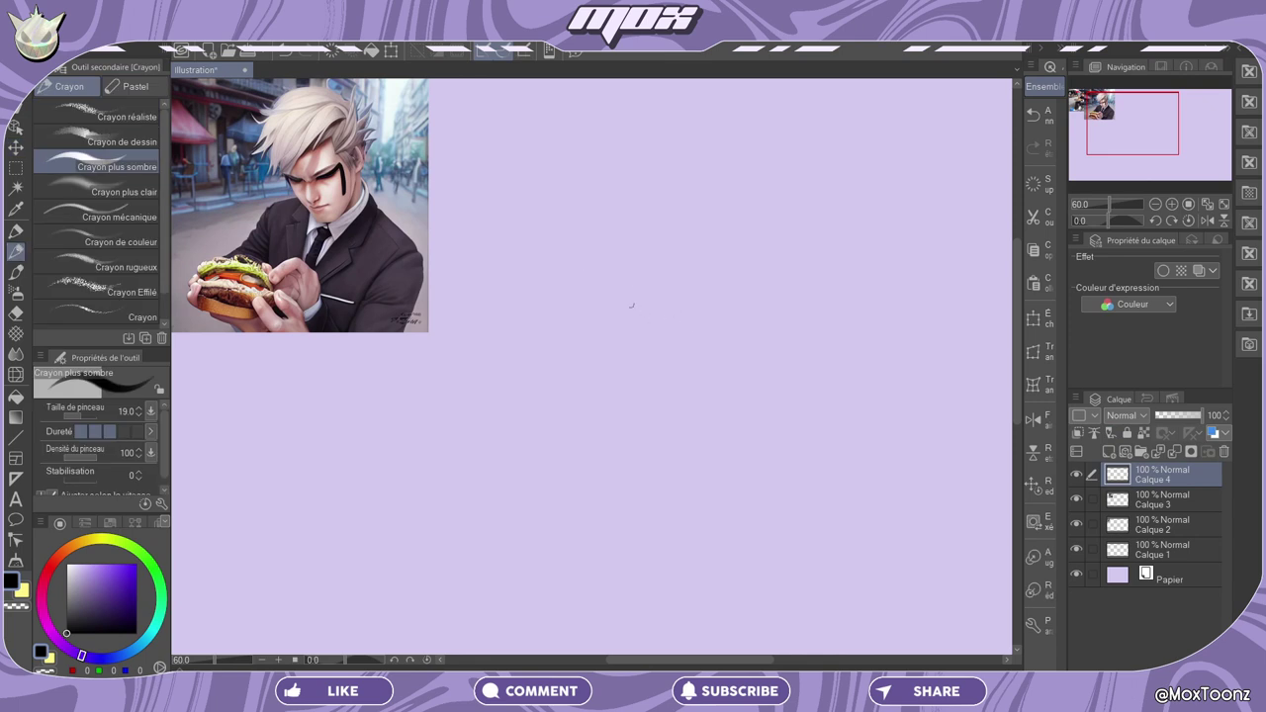
drag(447, 438, 584, 363)
drag(695, 375, 797, 510)
drag(537, 404, 494, 561)
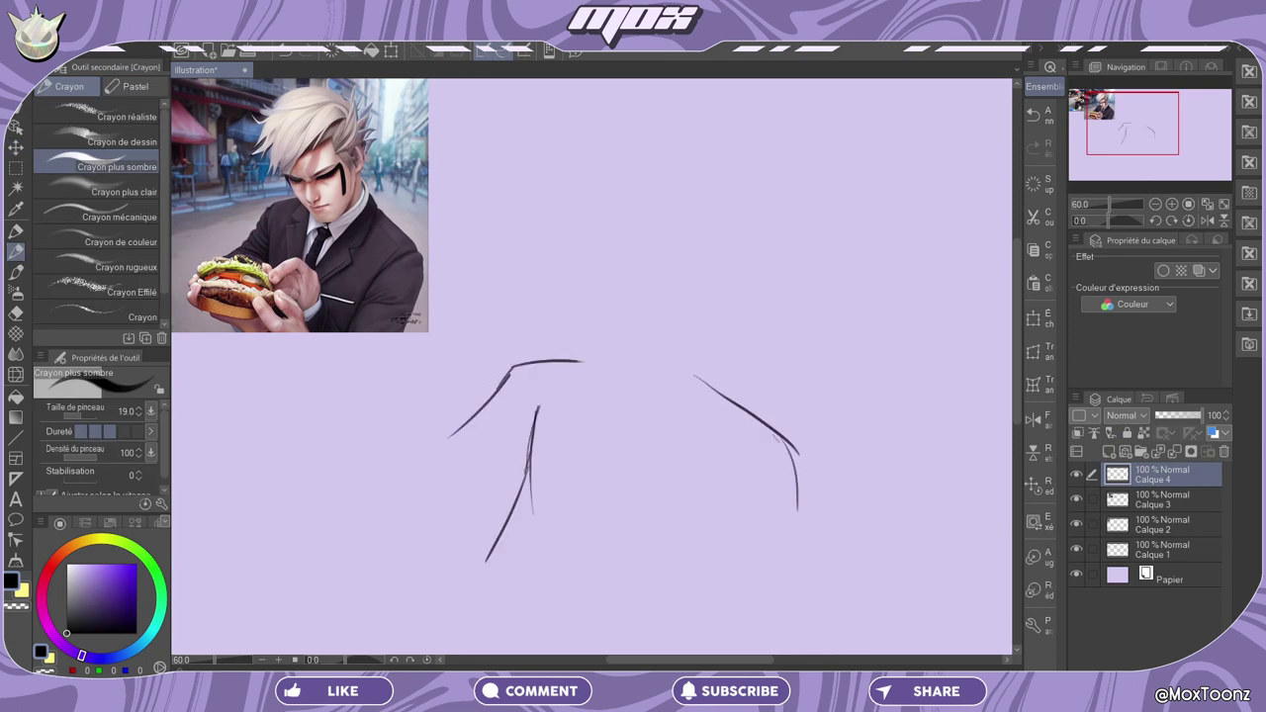
key(ctrl+z)
mouse_move(545, 279)
mouse_down()
mouse_move(593, 369)
mouse_move(638, 393)
mouse_move(708, 346)
mouse_move(718, 320)
mouse_move(652, 324)
mouse_up()
key(Delete)
Sketch the head construction beside the reference portrait, with a circle, a tapered jaw and short shoulder lines.
drag(574, 229, 599, 366)
mouse_move(561, 259)
mouse_down()
mouse_move(627, 388)
mouse_move(686, 387)
mouse_move(730, 322)
mouse_move(738, 255)
mouse_up()
drag(587, 330, 536, 351)
drag(727, 322, 803, 359)
Rough in the arched back of the hand below the head, undoing the last finger strokes.
drag(400, 418, 489, 386)
drag(433, 407, 431, 456)
drag(478, 386, 532, 398)
mouse_move(465, 390)
mouse_down()
mouse_move(373, 572)
mouse_move(565, 427)
mouse_up()
drag(559, 426, 589, 460)
drag(452, 461, 494, 433)
mouse_move(487, 451)
mouse_down()
mouse_move(441, 520)
mouse_move(464, 516)
mouse_move(442, 513)
mouse_move(466, 536)
mouse_move(500, 495)
mouse_up()
click(1035, 116)
key(ctrl+z)
key(ctrl+z)
Draw the hand's curled fingers, outer edge and extended index finger with thick pencil strokes.
drag(500, 444, 448, 494)
drag(504, 474, 482, 563)
drag(445, 459, 402, 571)
mouse_move(384, 474)
mouse_down()
mouse_move(382, 554)
mouse_move(450, 651)
mouse_up()
drag(560, 427, 655, 453)
drag(521, 468, 594, 472)
drag(460, 522, 486, 625)
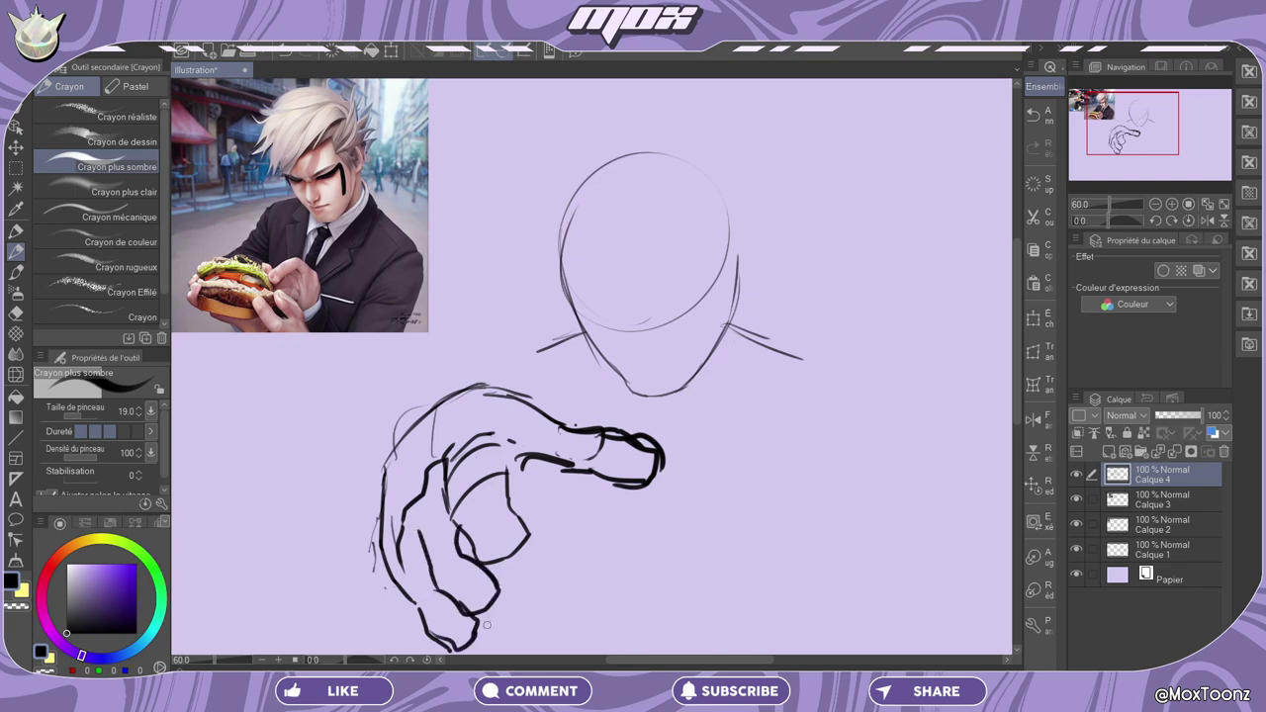
Lasso the curled finger lines inside the hand and delete them.
key(m)
mouse_move(534, 534)
mouse_down()
mouse_move(532, 483)
mouse_move(457, 519)
mouse_move(485, 566)
mouse_up()
key(Delete)
key(ctrl+d)
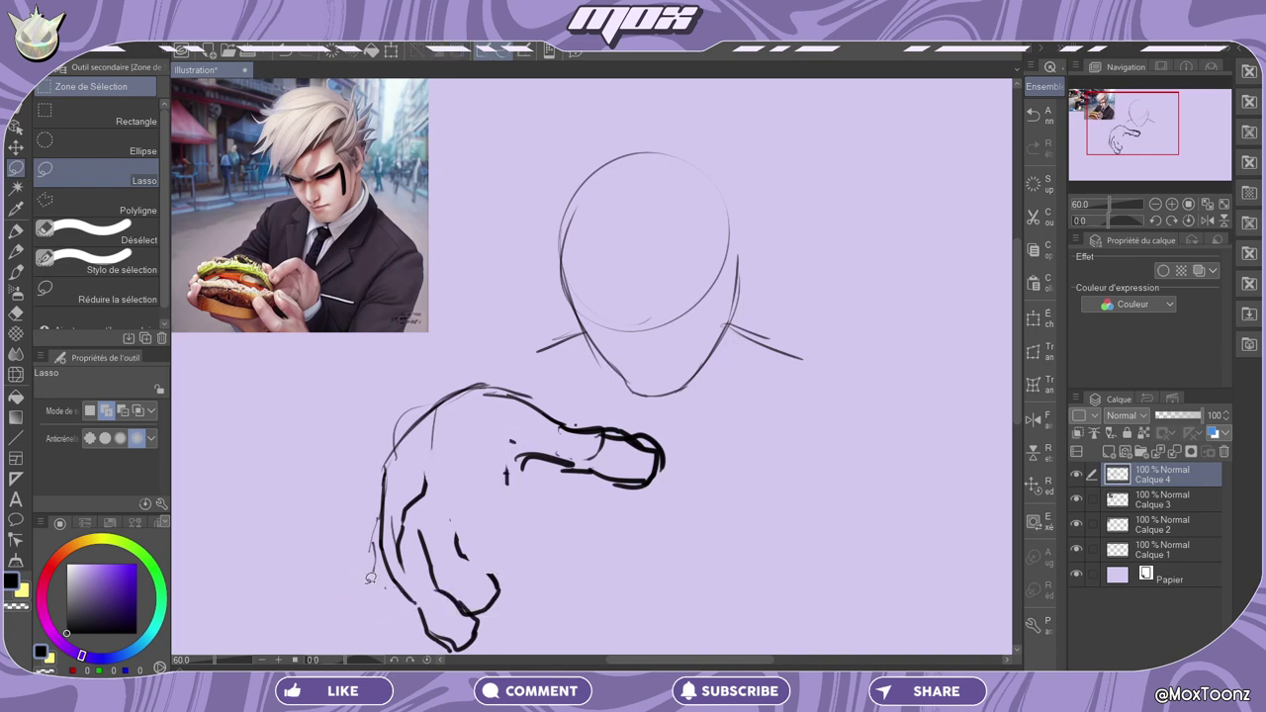
Redraw the curled finger inside the hand and the hand's long outer contour.
key(p)
mouse_move(436, 501)
mouse_down()
mouse_move(447, 520)
mouse_move(492, 510)
mouse_move(456, 486)
mouse_move(478, 441)
mouse_up()
mouse_move(491, 478)
mouse_down()
mouse_move(466, 523)
mouse_move(524, 458)
mouse_up()
drag(484, 436, 406, 528)
drag(488, 433, 384, 540)
key(ctrl+z)
drag(513, 391, 383, 544)
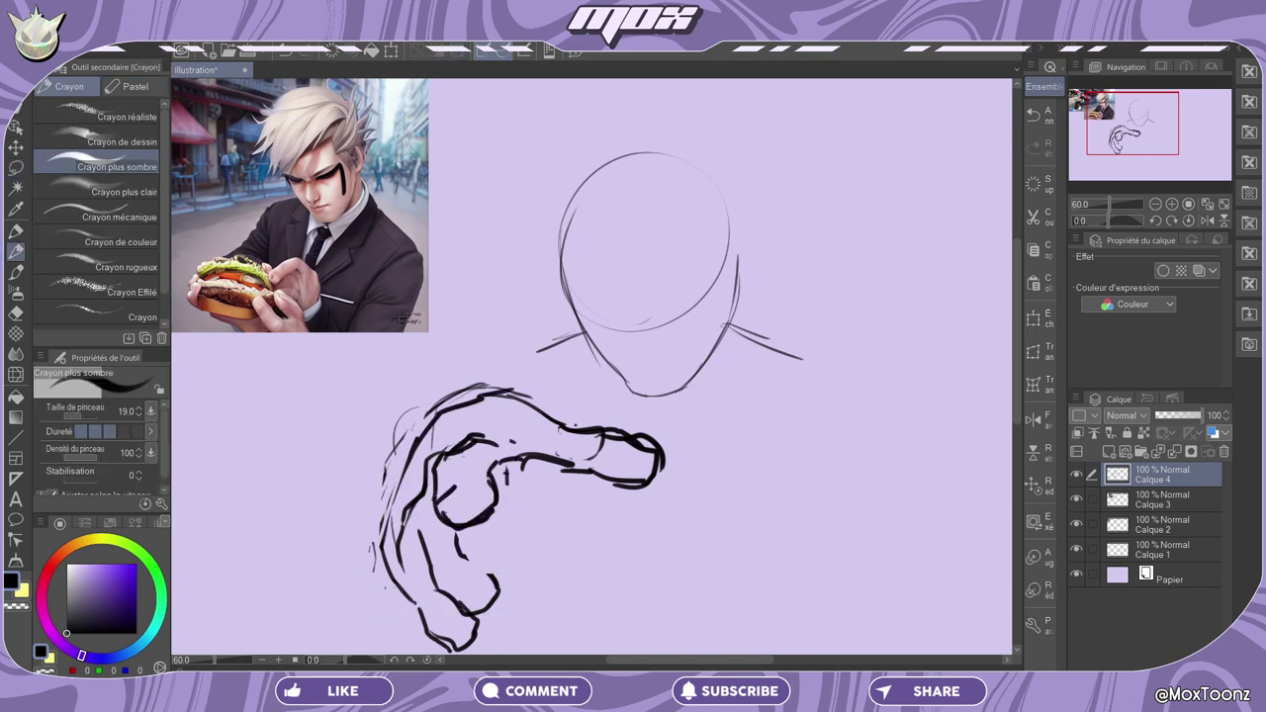
key(ctrl+z)
drag(403, 476, 394, 651)
Sketch the curved fingers of a second hand below the first one.
mouse_move(528, 631)
mouse_down()
mouse_move(623, 603)
mouse_move(575, 646)
mouse_up()
key(ctrl+z)
drag(602, 648, 656, 641)
drag(702, 604, 744, 580)
drag(576, 585, 629, 594)
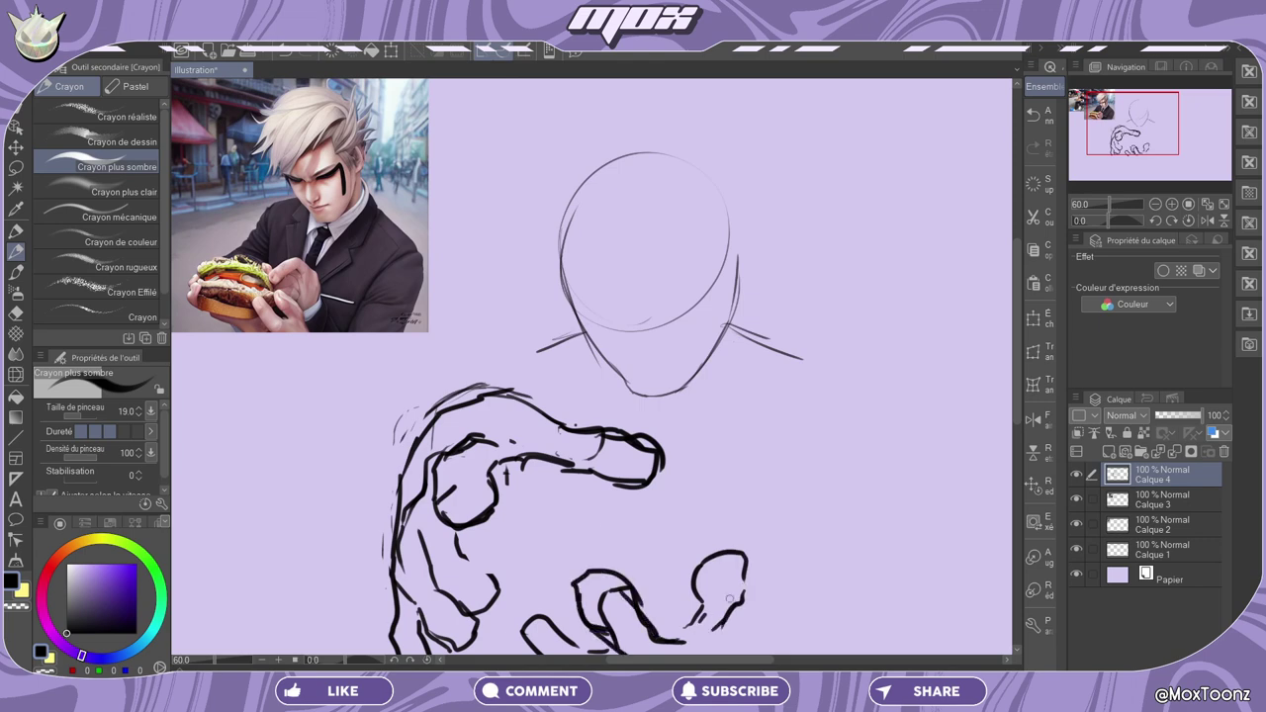
Lasso the first hand and reposition it slightly away from the head with a transform.
click(16, 169)
mouse_move(521, 555)
mouse_down()
mouse_move(512, 595)
mouse_move(355, 418)
mouse_move(540, 308)
mouse_move(702, 448)
mouse_move(546, 505)
mouse_up()
key(ctrl+t)
drag(611, 466, 534, 440)
drag(729, 358, 813, 393)
mouse_move(546, 417)
mouse_down()
mouse_move(614, 402)
mouse_move(575, 416)
mouse_up()
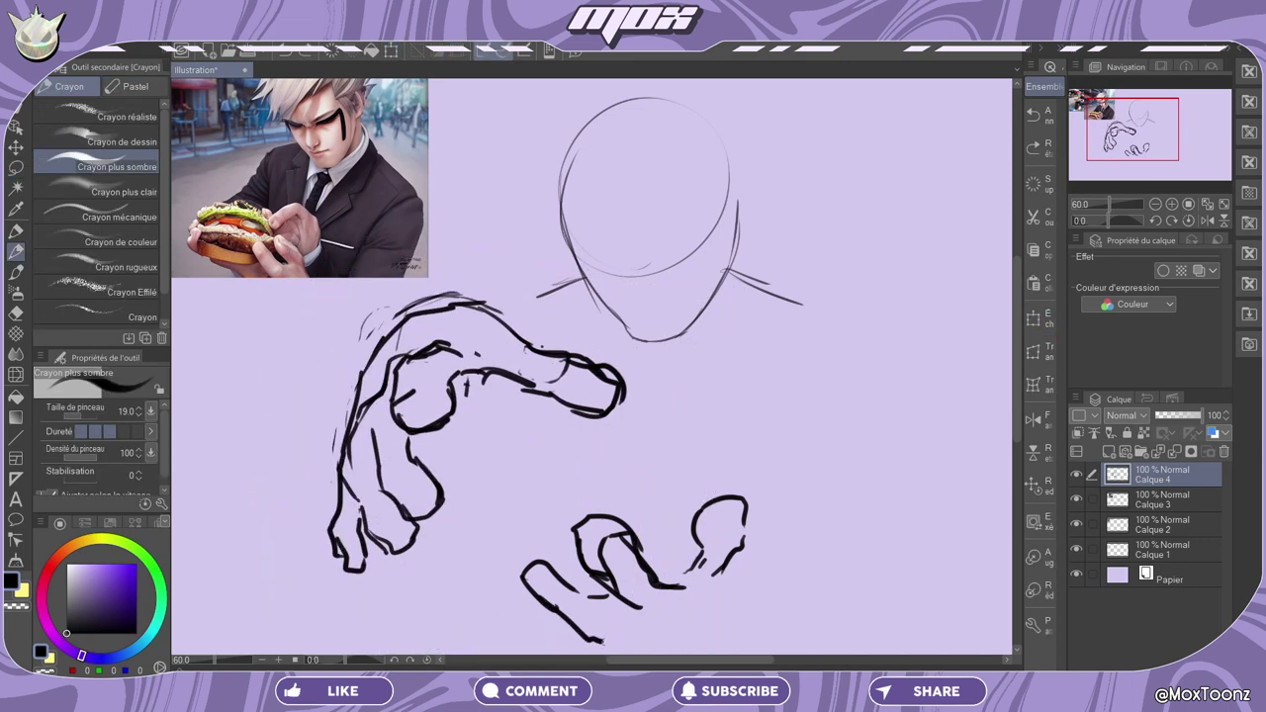
Rework the second hand's finger lines and clear that whole hand with a lasso selection.
drag(599, 636, 626, 653)
mouse_move(607, 551)
mouse_down()
mouse_move(613, 590)
mouse_move(625, 535)
mouse_move(609, 594)
mouse_up()
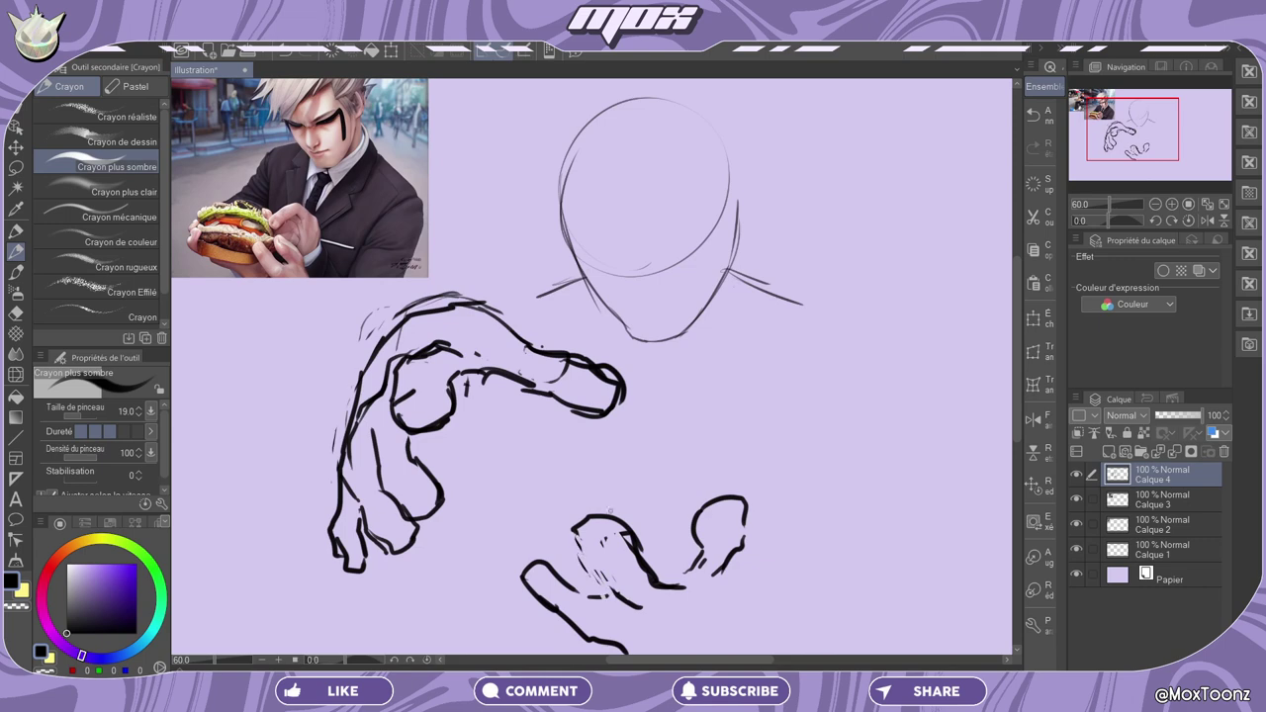
mouse_move(614, 519)
mouse_down()
mouse_move(655, 586)
mouse_move(623, 534)
mouse_up()
click(17, 168)
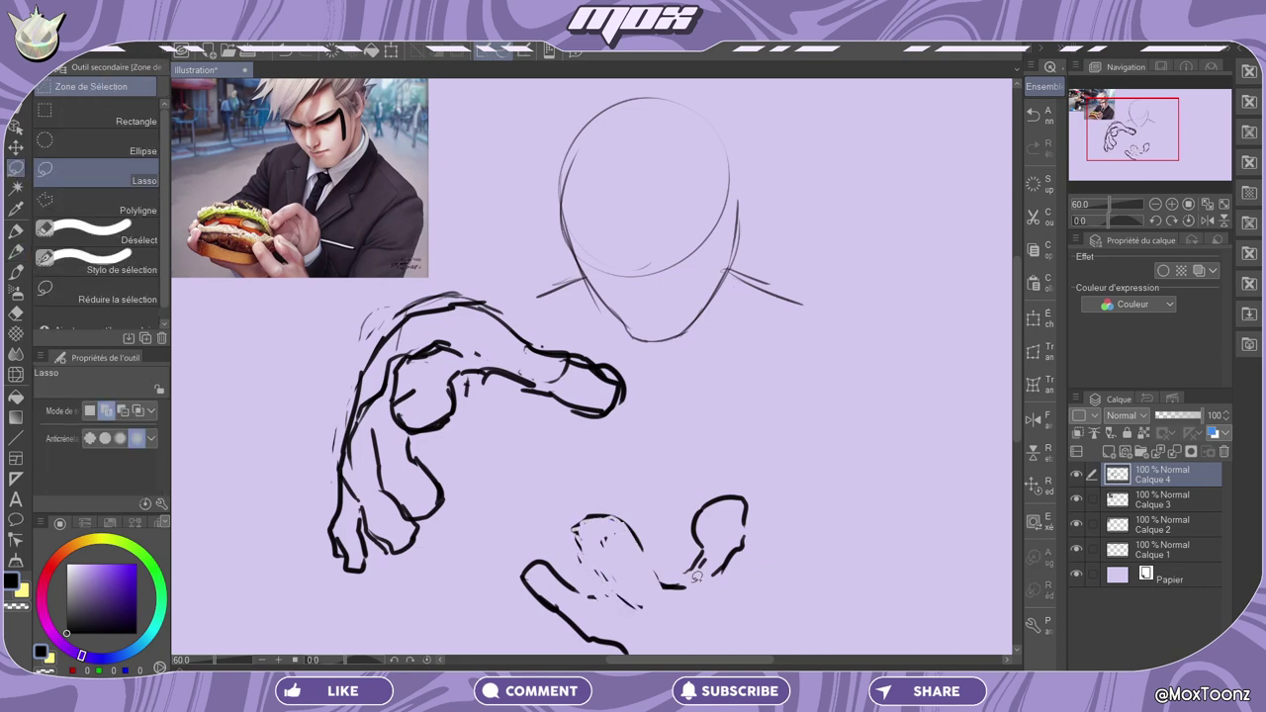
mouse_move(704, 594)
mouse_down()
mouse_move(714, 606)
mouse_move(776, 438)
mouse_move(698, 606)
mouse_up()
click(622, 642)
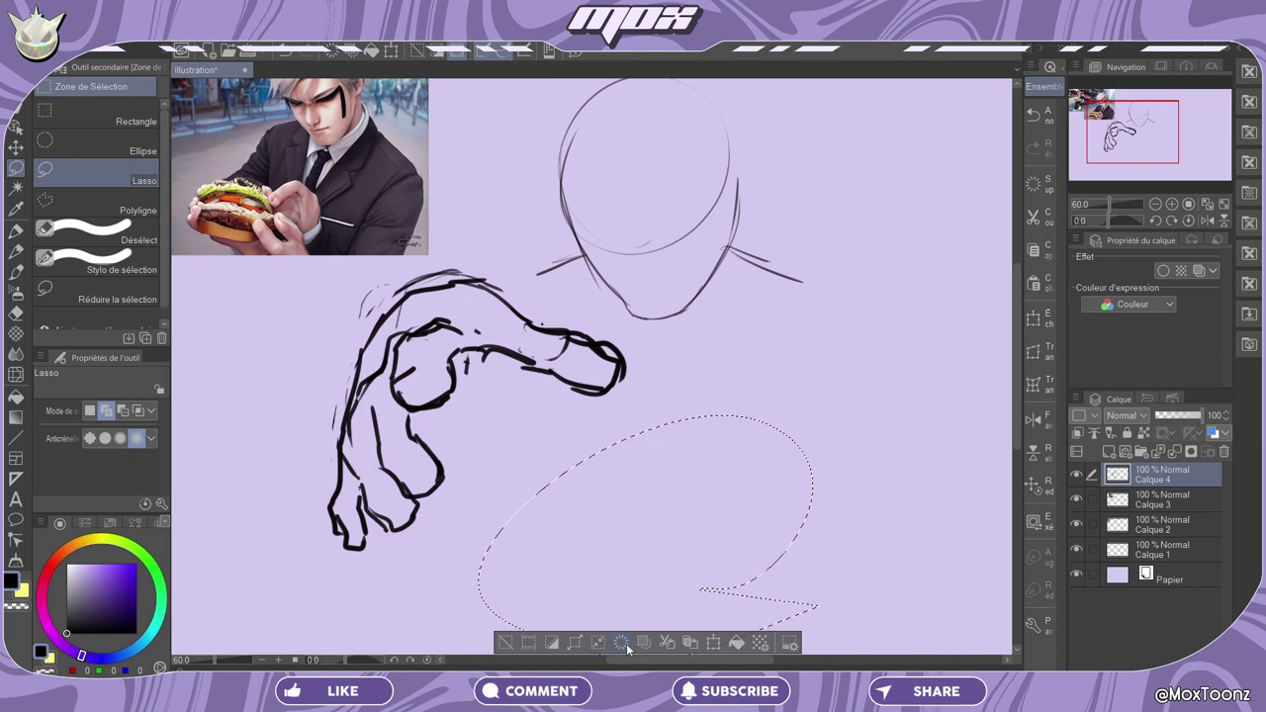
mouse_move(683, 554)
mouse_down()
mouse_move(700, 595)
mouse_move(724, 584)
mouse_up()
key(ctrl+d)
Sketch the curved lower bread of the sandwich beneath the hand with the pencil, undoing the last strokes.
click(16, 252)
drag(496, 566, 627, 587)
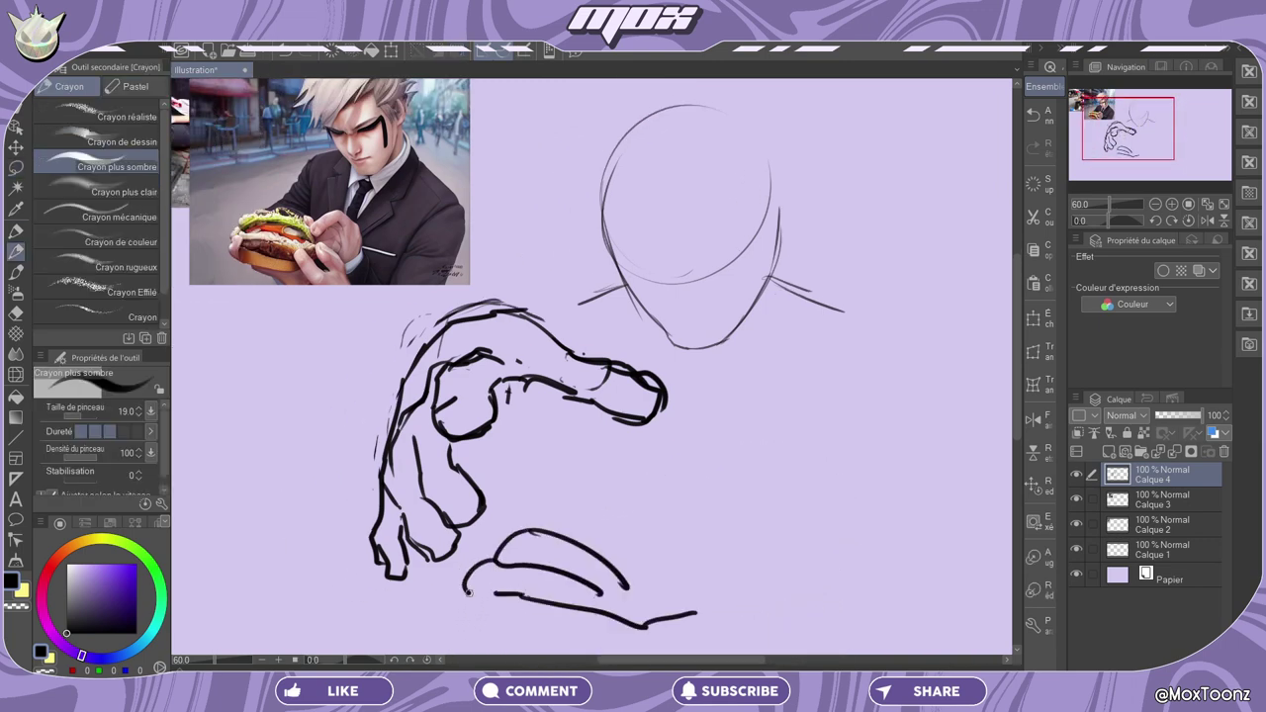
drag(479, 596, 584, 613)
drag(633, 587, 690, 548)
key(ctrl+z)
key(ctrl+z)
Add the sandwich's wavy filling lines and its rounded far end.
drag(532, 534, 650, 554)
drag(683, 614, 736, 600)
mouse_move(712, 563)
mouse_down()
mouse_move(784, 528)
mouse_move(744, 560)
mouse_up()
drag(645, 554, 700, 556)
drag(465, 564, 775, 523)
drag(461, 544, 633, 552)
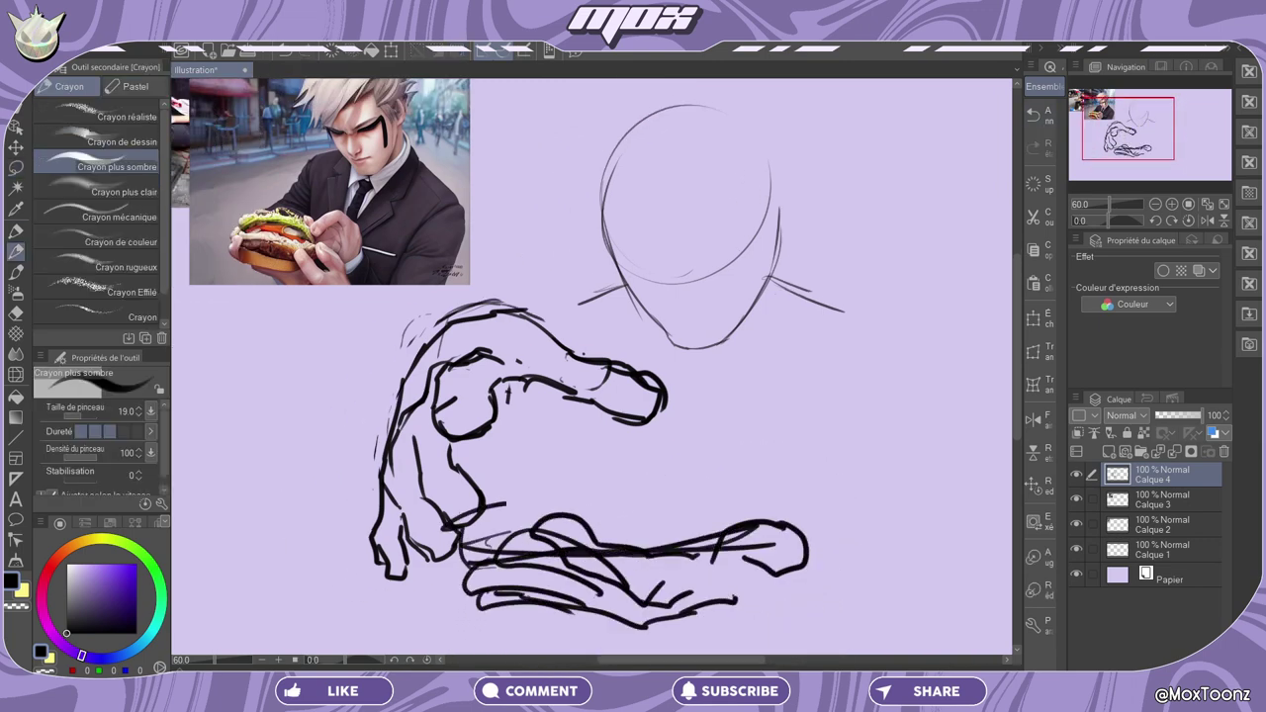
Sketch the long stacked upper layers of the sandwich just under the hand.
drag(605, 510, 773, 504)
drag(445, 516, 777, 492)
mouse_move(475, 481)
mouse_down()
mouse_move(745, 479)
mouse_move(724, 489)
mouse_up()
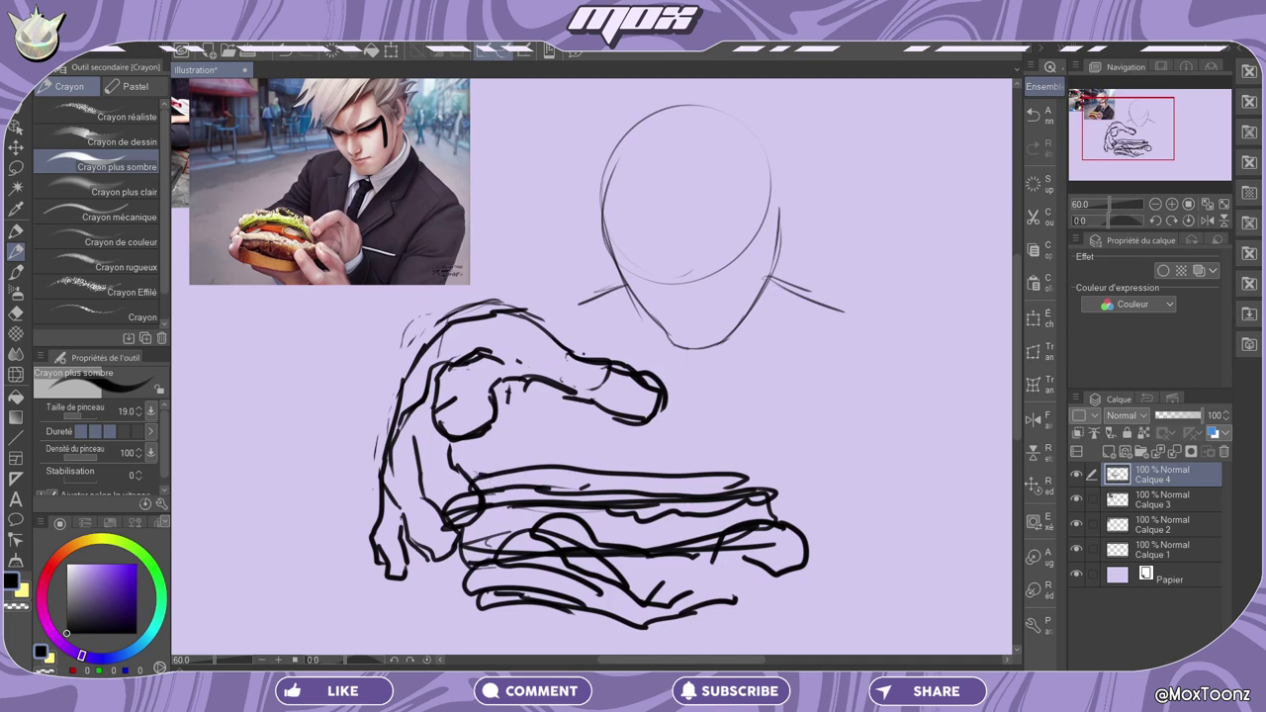
mouse_move(445, 494)
mouse_down()
mouse_move(652, 470)
mouse_move(698, 489)
mouse_up()
drag(496, 464, 710, 470)
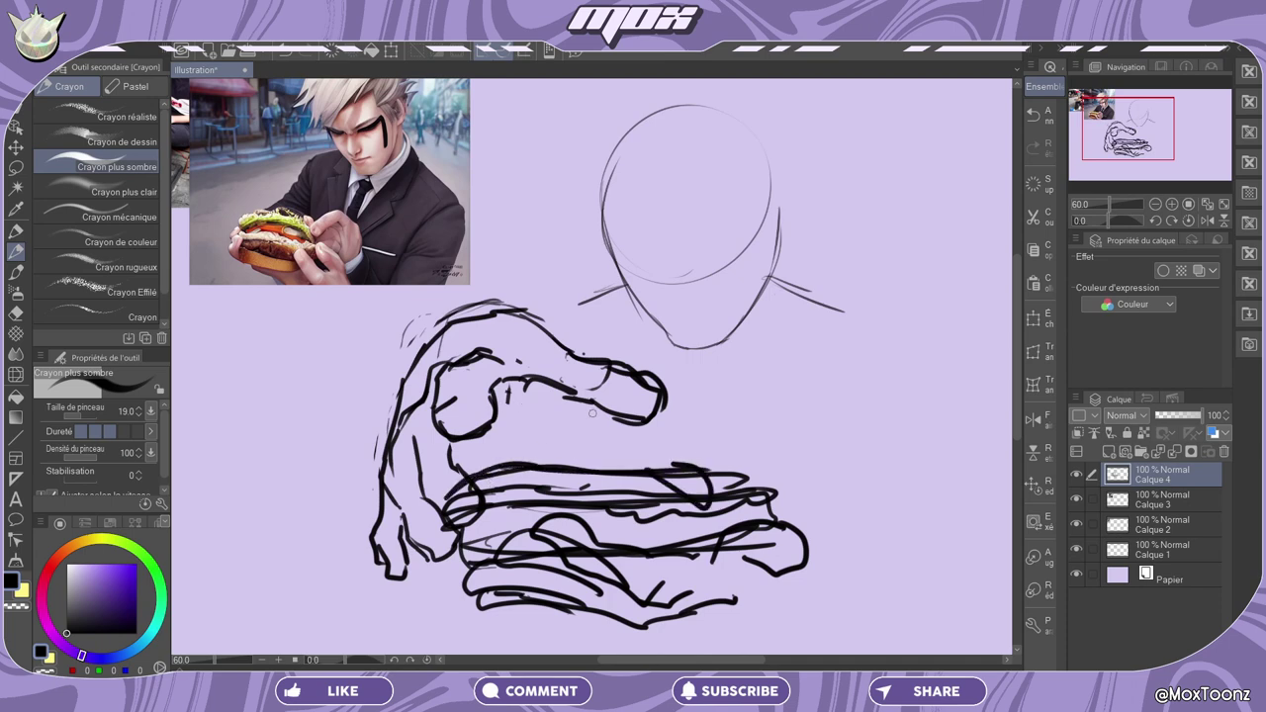
Sketch the elongated rounded form rising from the sandwich to the chin, and add a shoulder curve above the hand.
drag(521, 431, 683, 348)
drag(575, 364, 692, 392)
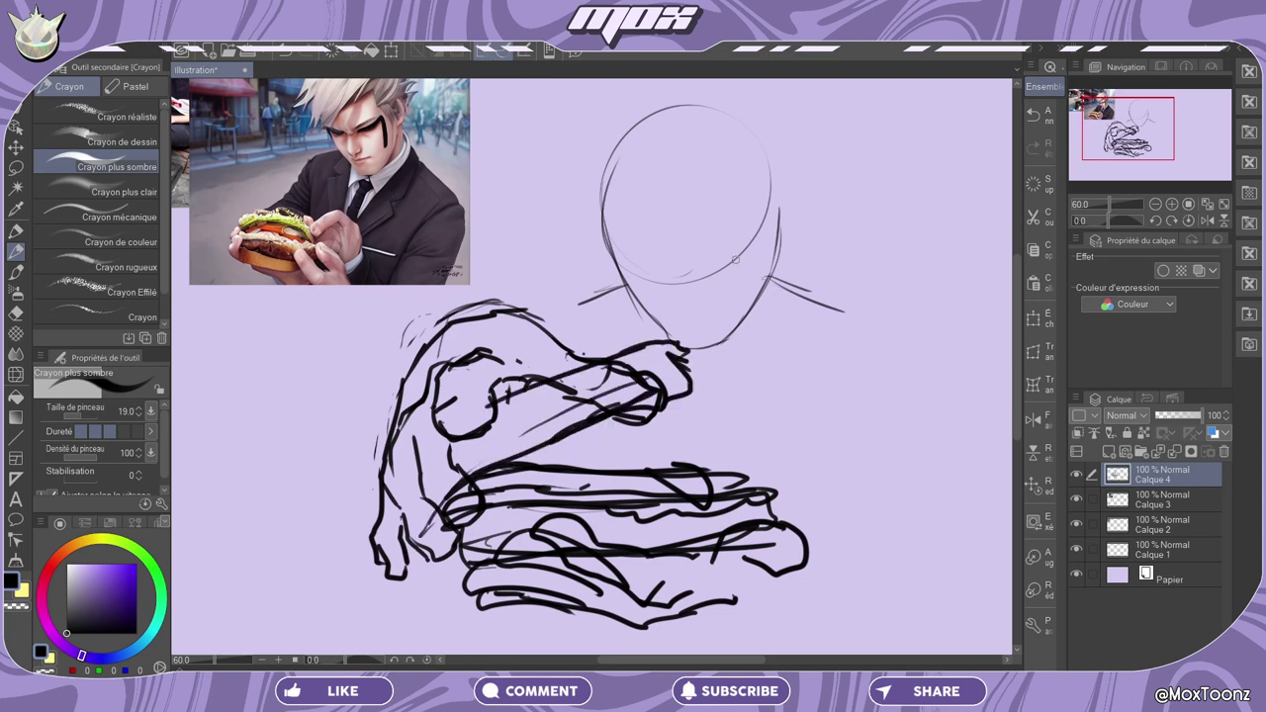
drag(1113, 126, 1115, 122)
mouse_move(693, 621)
mouse_down()
mouse_move(744, 626)
mouse_move(697, 645)
mouse_up()
mouse_move(1158, 126)
mouse_down()
mouse_move(1161, 139)
mouse_move(1157, 128)
mouse_up()
drag(214, 661, 214, 662)
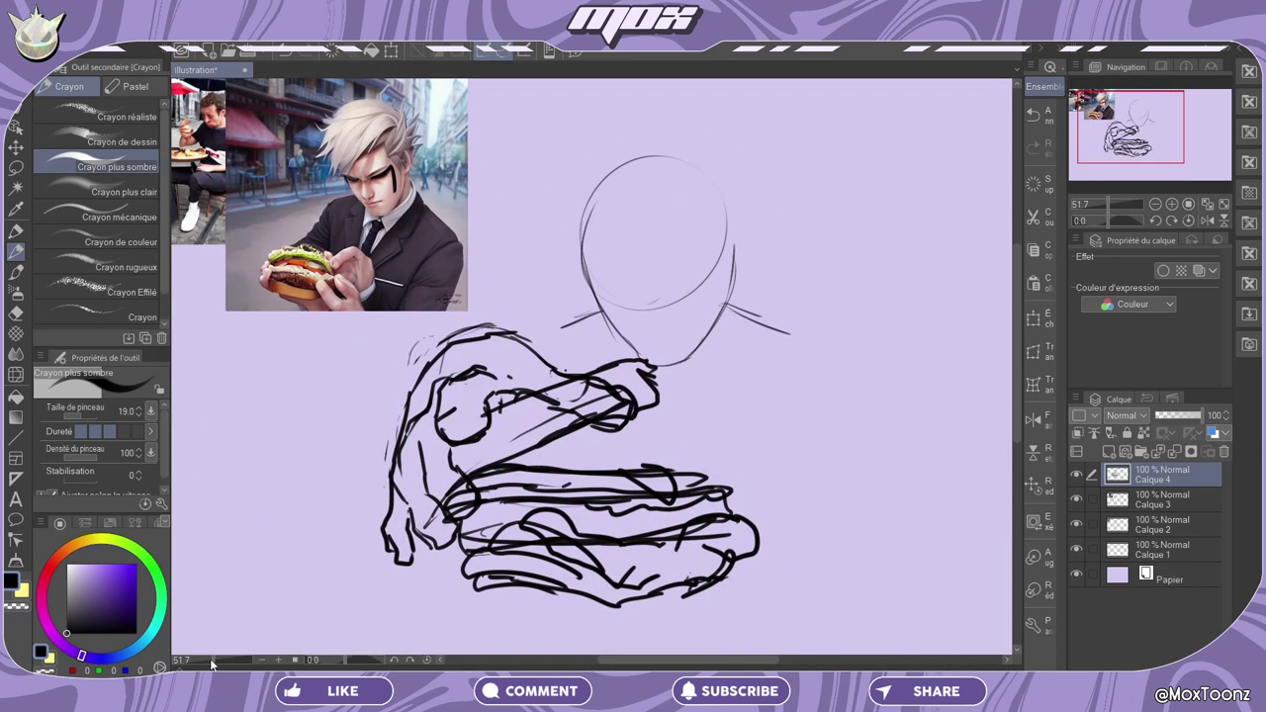
drag(499, 326, 584, 350)
Draw the nose line and bold slanted eyebrows on the face.
drag(625, 275, 633, 317)
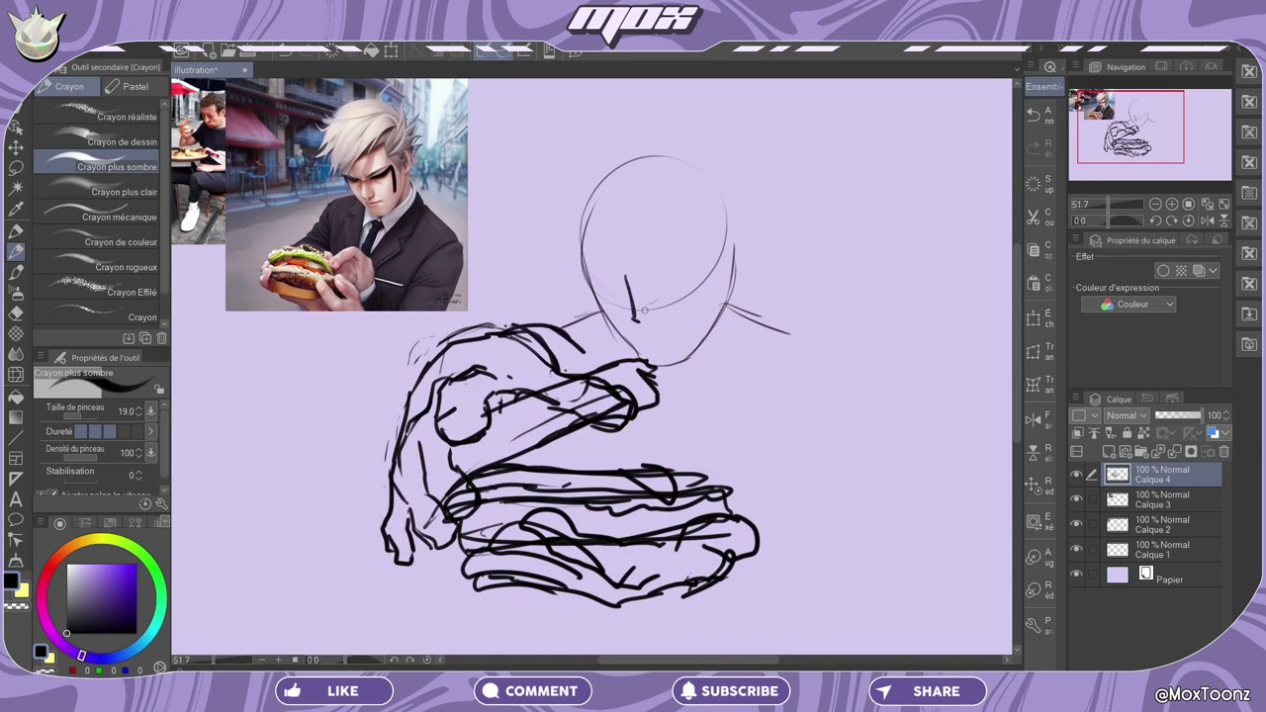
click(1042, 121)
drag(634, 317, 644, 324)
drag(619, 280, 641, 281)
drag(642, 270, 700, 242)
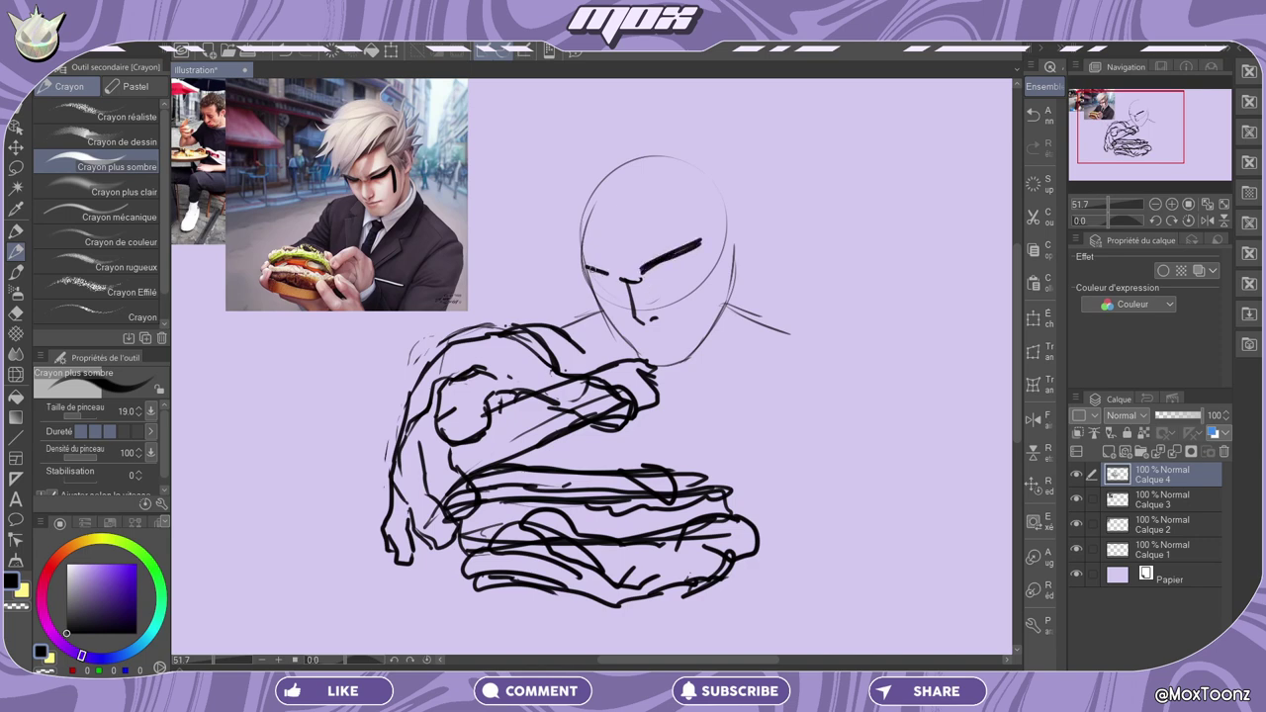
Draw the near side of the face, the mouth and the narrowed eyes.
mouse_move(582, 264)
mouse_down()
mouse_move(646, 283)
mouse_move(700, 263)
mouse_move(709, 285)
mouse_move(623, 333)
mouse_up()
mouse_move(611, 320)
mouse_down()
mouse_move(656, 366)
mouse_move(682, 337)
mouse_up()
mouse_move(637, 342)
mouse_down()
mouse_move(686, 344)
mouse_move(662, 346)
mouse_up()
drag(652, 263, 667, 283)
drag(611, 279, 627, 281)
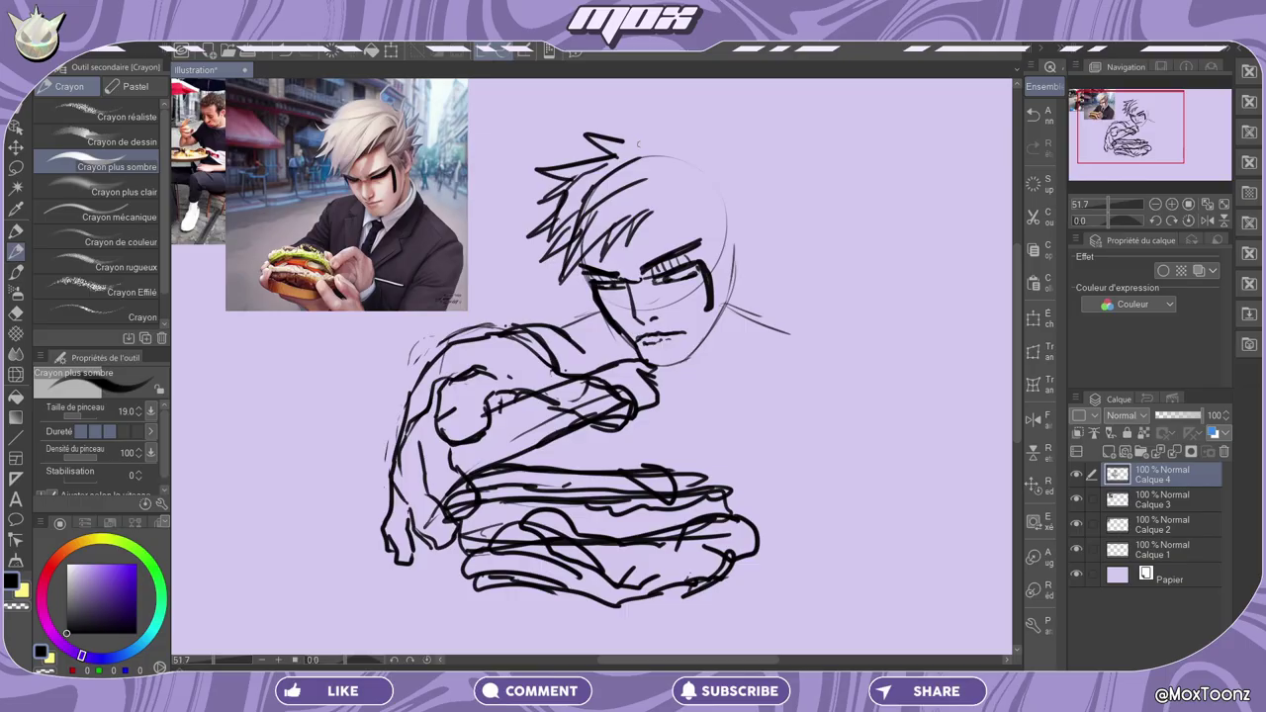
Sketch the spiky hair across the top of the head, undoing the last two strokes.
mouse_move(621, 142)
mouse_down()
mouse_move(722, 176)
mouse_move(639, 128)
mouse_move(740, 219)
mouse_move(672, 160)
mouse_up()
drag(673, 160, 602, 223)
mouse_move(690, 186)
mouse_down()
mouse_move(645, 235)
mouse_move(707, 186)
mouse_move(712, 239)
mouse_move(757, 129)
mouse_move(730, 226)
mouse_up()
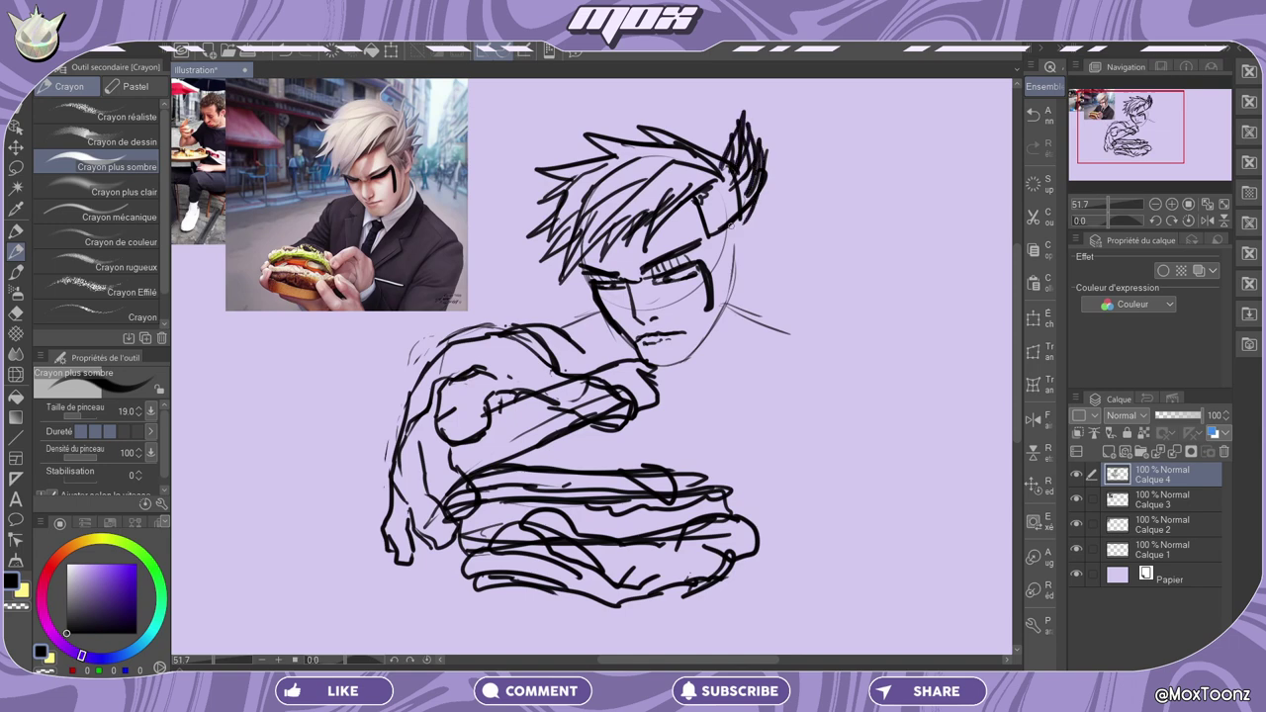
key(ctrl+z)
key(ctrl+z)
Draw the pointed hair tufts at the back of the head and the ear beneath them.
drag(760, 149, 714, 233)
mouse_move(742, 113)
mouse_down()
mouse_move(704, 182)
mouse_move(795, 171)
mouse_up()
drag(795, 170, 758, 205)
mouse_move(757, 206)
mouse_down()
mouse_move(782, 219)
mouse_move(736, 269)
mouse_up()
drag(731, 233, 736, 259)
Add strokes to the fingertips and sketch the neck and shirt collar under the jaw.
drag(421, 524, 405, 563)
drag(732, 314, 706, 345)
drag(737, 297, 758, 336)
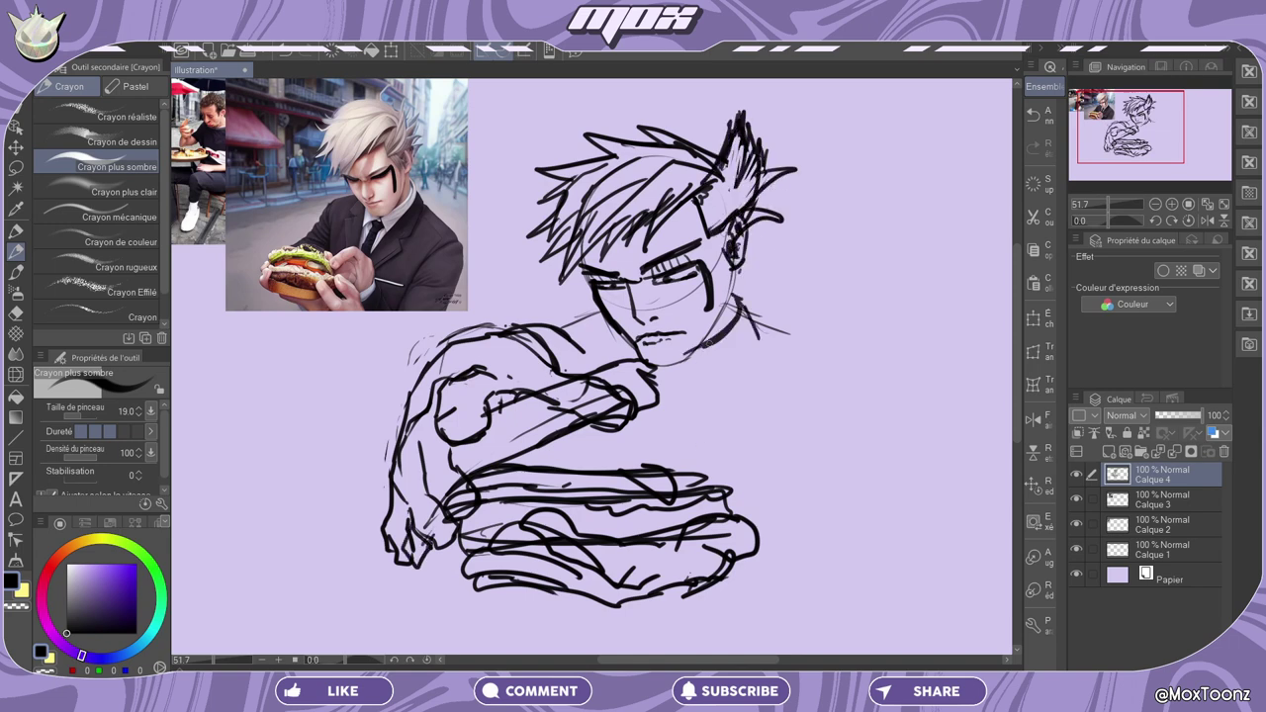
drag(629, 343, 629, 376)
mouse_move(698, 350)
mouse_down()
mouse_move(714, 394)
mouse_move(752, 342)
mouse_up()
Draw the sloping far shoulder and the fingers of the other hand supporting the sandwich from below.
mouse_move(757, 326)
mouse_down()
mouse_move(720, 388)
mouse_move(758, 328)
mouse_move(836, 352)
mouse_up()
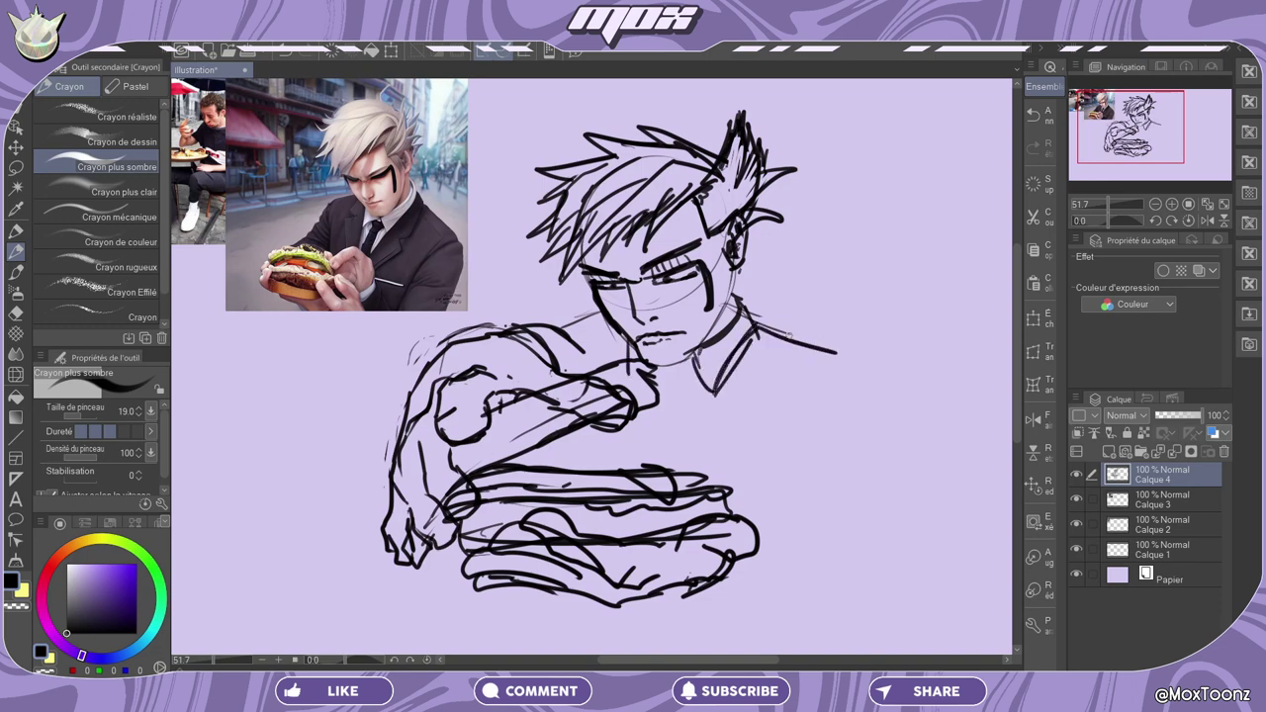
drag(764, 324, 882, 443)
drag(736, 573, 661, 641)
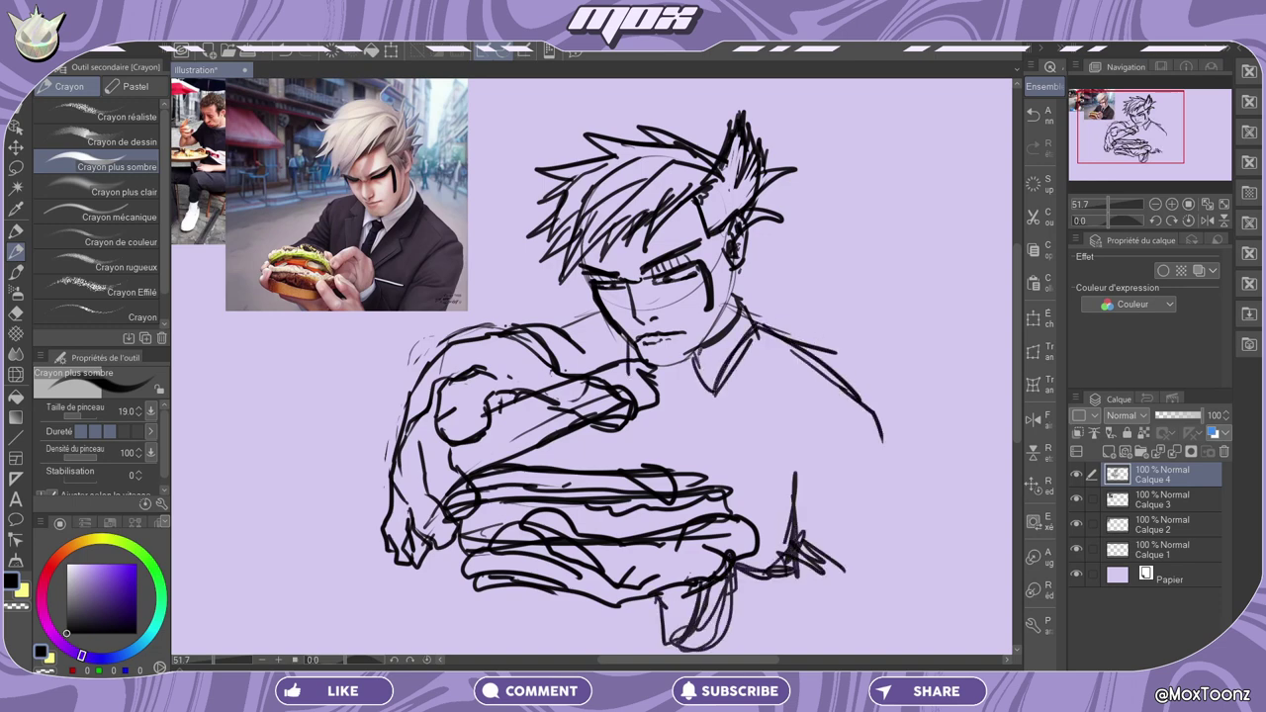
Try a wide outer contour for the far shoulder, upper arm and elbow, and erase it.
drag(900, 415, 737, 643)
mouse_move(791, 450)
mouse_down()
mouse_move(746, 548)
mouse_move(839, 554)
mouse_up()
drag(821, 362, 898, 441)
drag(894, 435, 858, 611)
drag(902, 475, 898, 528)
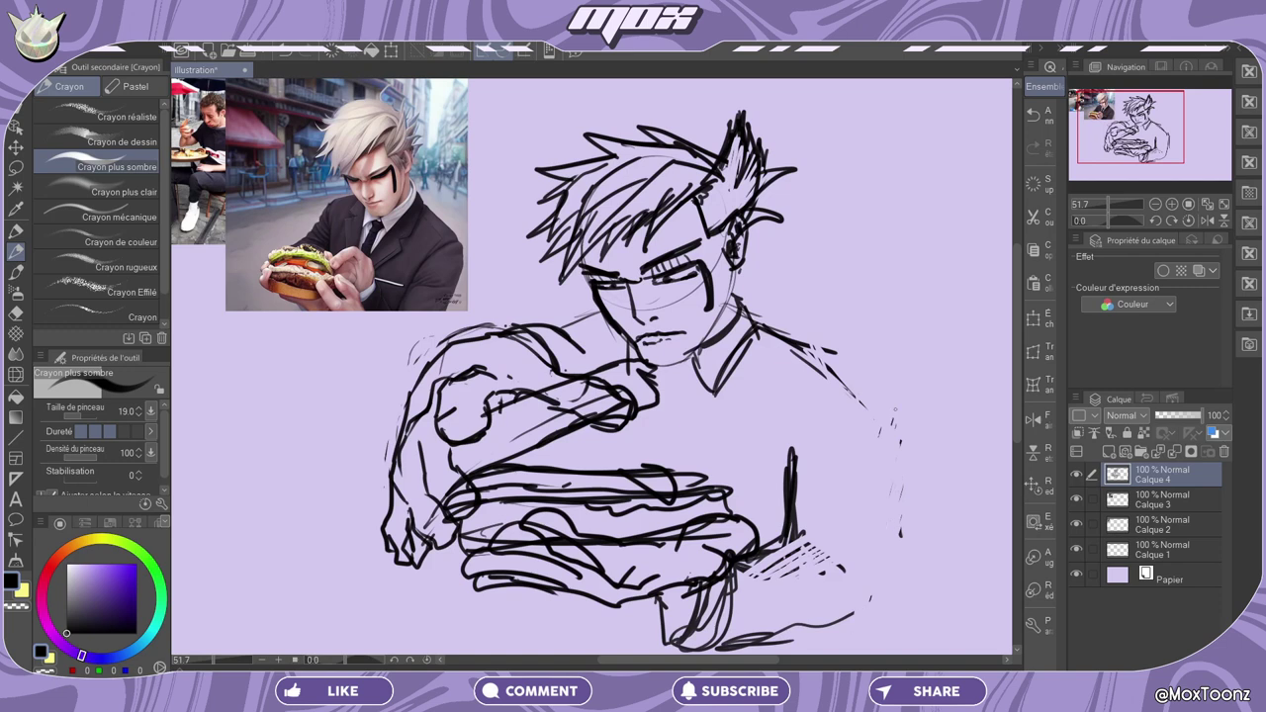
Redraw the far shoulder, outer arm and underside of the forearm closer to the body.
drag(779, 570, 805, 545)
drag(781, 342, 861, 392)
drag(858, 389, 866, 518)
drag(706, 647, 878, 592)
drag(861, 389, 874, 593)
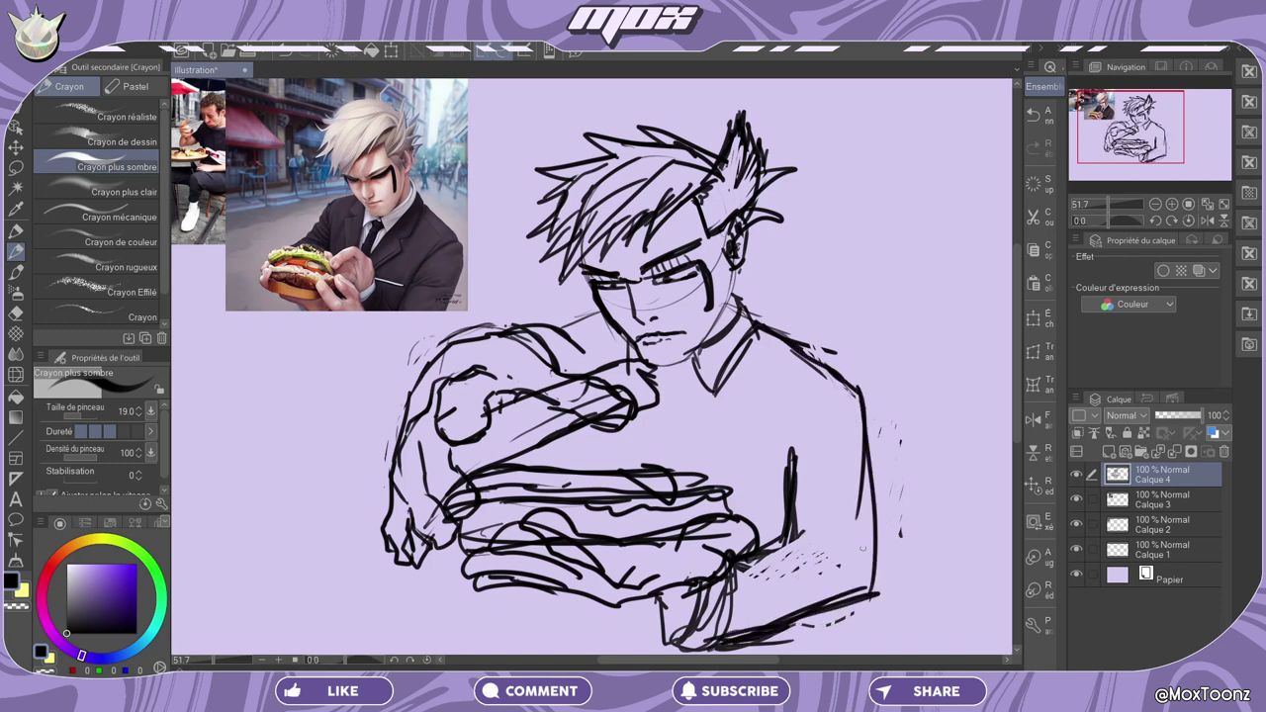
Rework the far elbow with a slanted contour running from the upper arm into the forearm.
drag(864, 441, 851, 600)
drag(865, 495, 853, 597)
drag(875, 458, 866, 584)
mouse_move(864, 553)
mouse_down()
mouse_move(827, 609)
mouse_move(799, 619)
mouse_up()
drag(876, 510, 870, 599)
drag(795, 617, 870, 551)
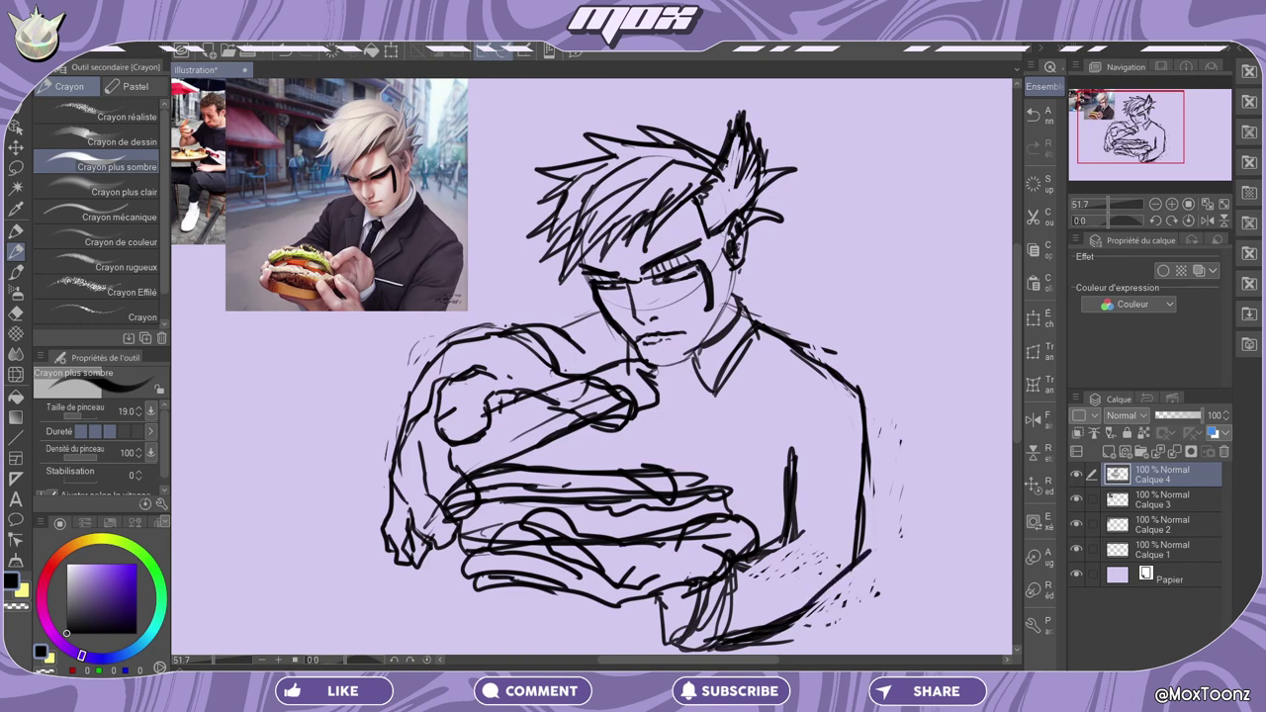
Draw a solid black necktie below the collar and the shirt and lapel lines on either side of it.
mouse_move(655, 366)
mouse_down()
mouse_move(680, 381)
mouse_move(696, 453)
mouse_up()
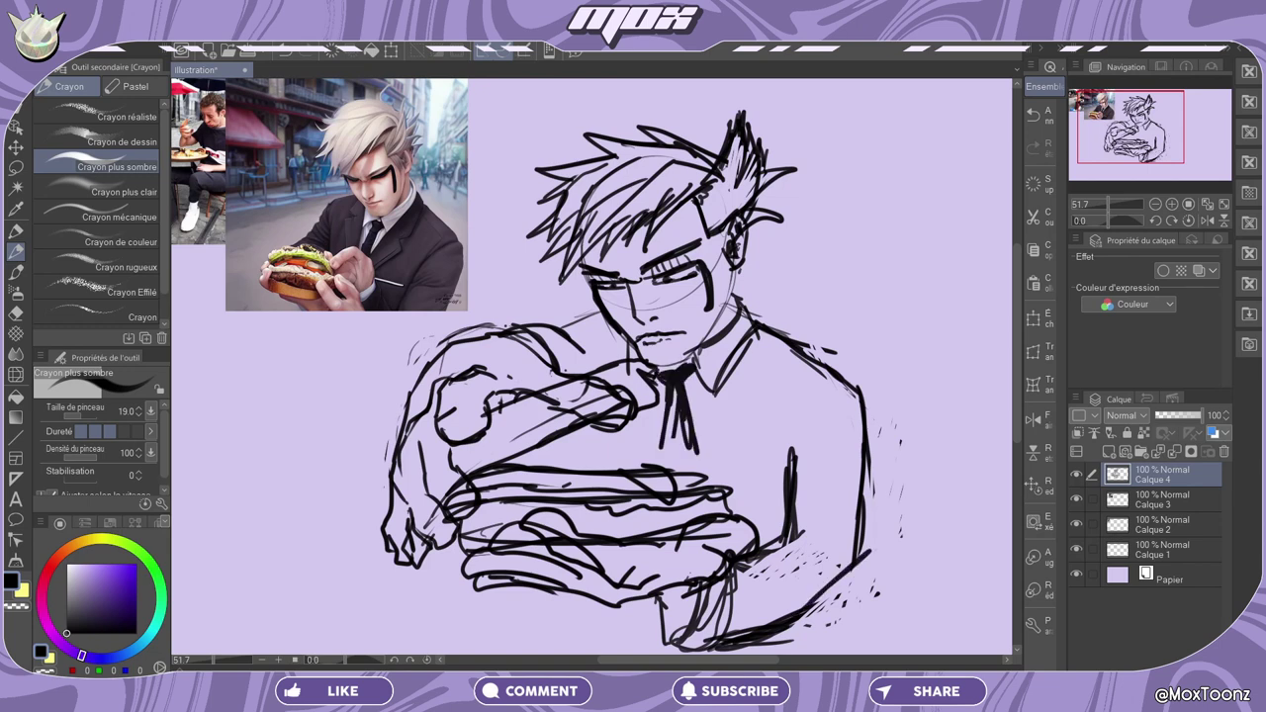
mouse_move(675, 396)
mouse_down()
mouse_move(661, 465)
mouse_move(683, 422)
mouse_up()
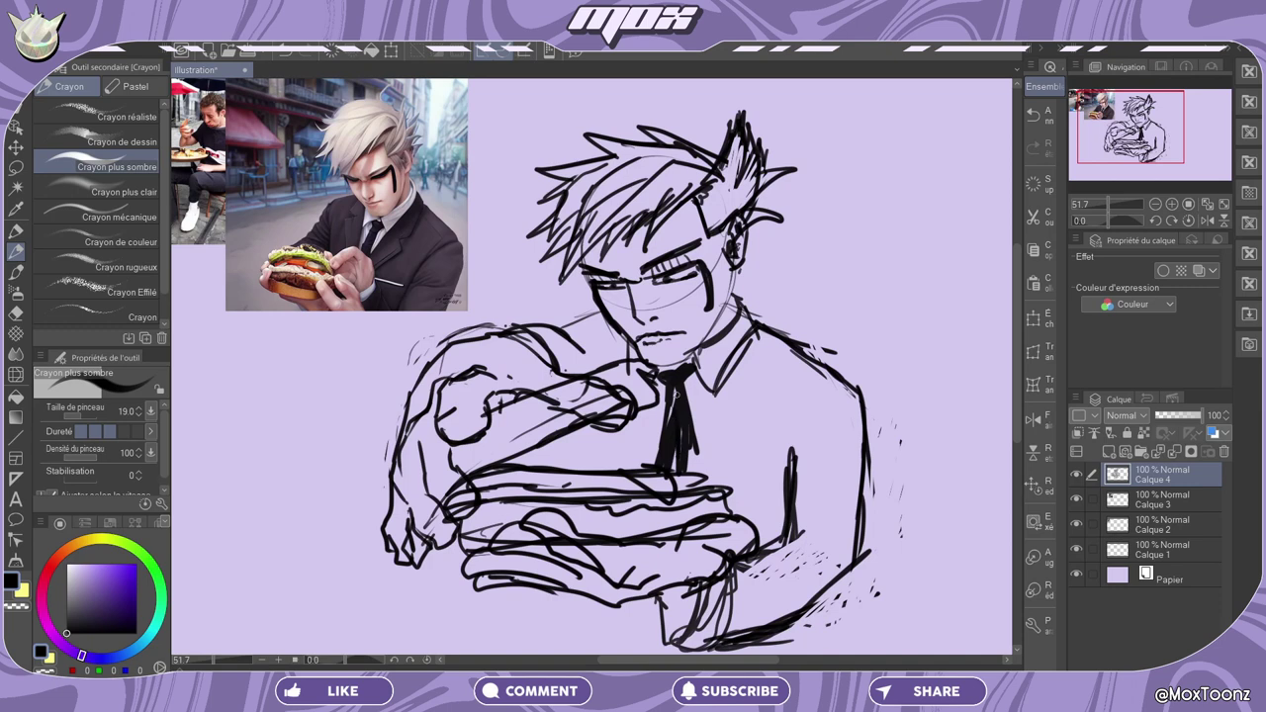
drag(589, 425, 603, 486)
drag(593, 588, 555, 666)
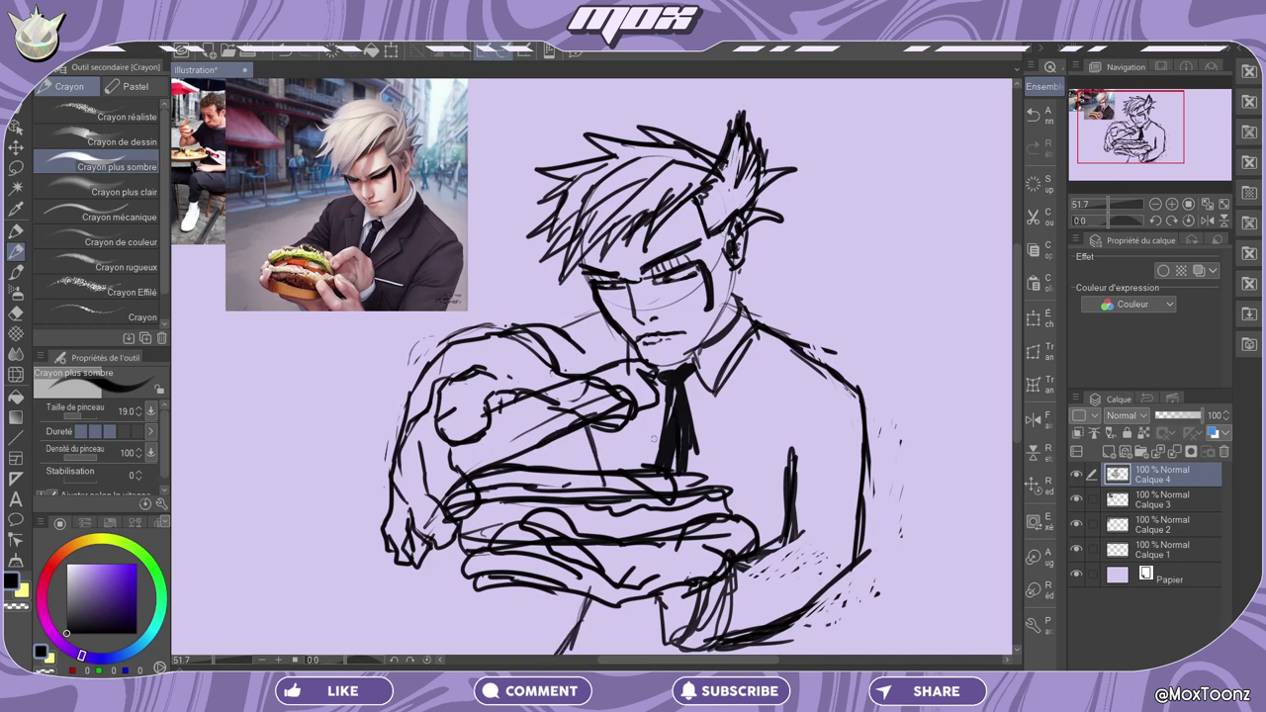
drag(643, 398, 643, 481)
mouse_move(690, 380)
mouse_down()
mouse_move(704, 443)
mouse_move(738, 435)
mouse_up()
drag(615, 415, 638, 478)
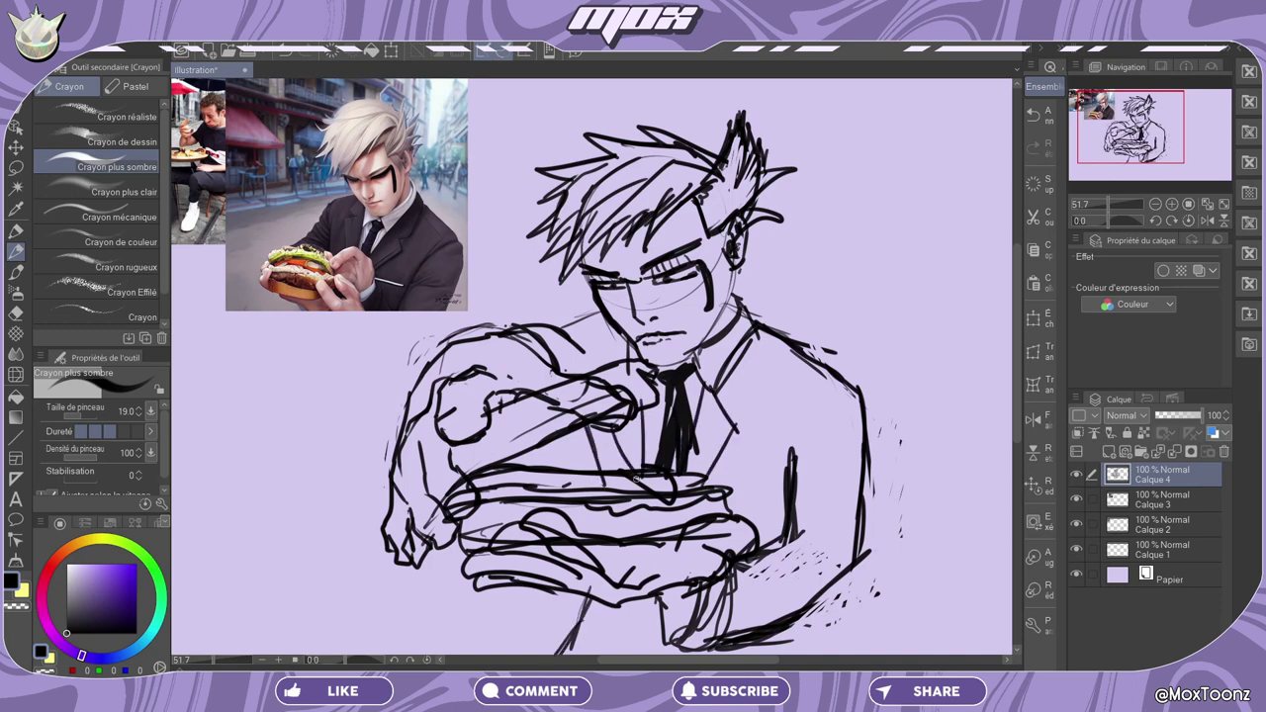
Continue the shirt and jacket lines below the sandwich and under the far forearm.
drag(637, 595, 621, 655)
drag(651, 599, 657, 654)
drag(809, 608, 816, 655)
drag(550, 439, 566, 465)
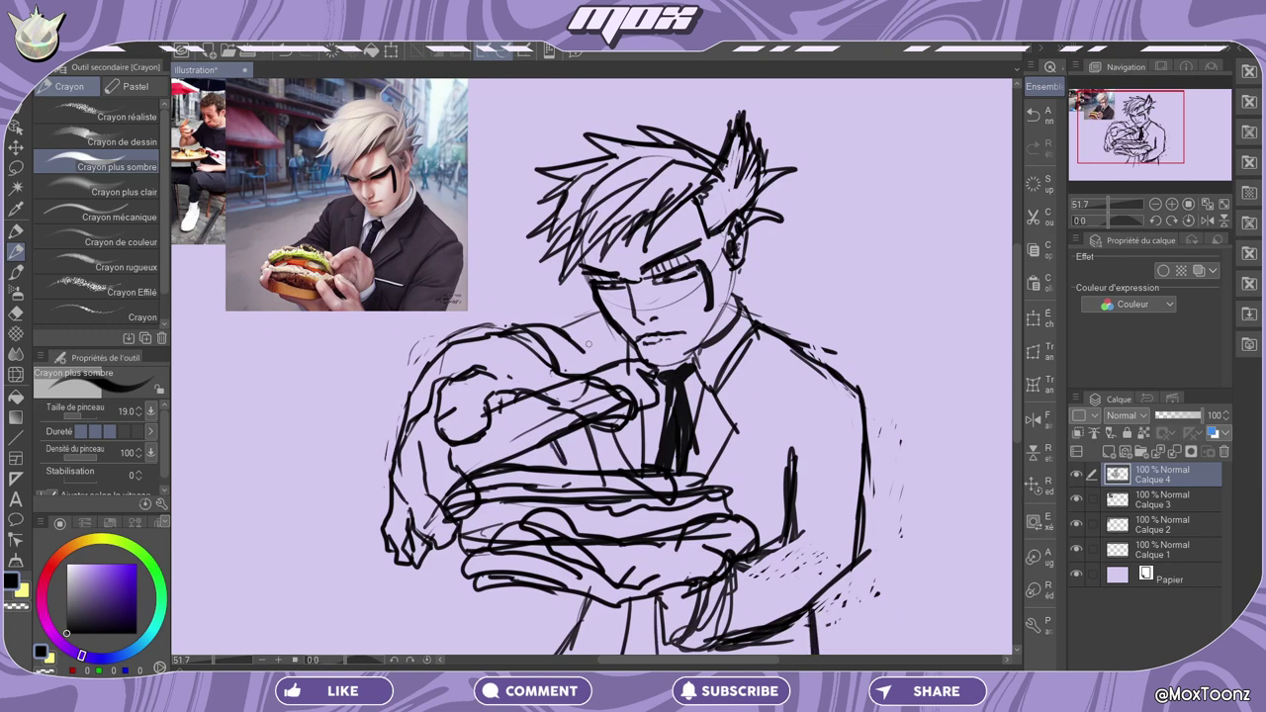
Strengthen the near shoulder line, add a crease to the near sleeve and darken the jawline.
drag(586, 336, 567, 371)
mouse_move(581, 338)
mouse_down()
mouse_move(625, 324)
mouse_move(574, 343)
mouse_move(595, 381)
mouse_up()
drag(520, 394, 539, 441)
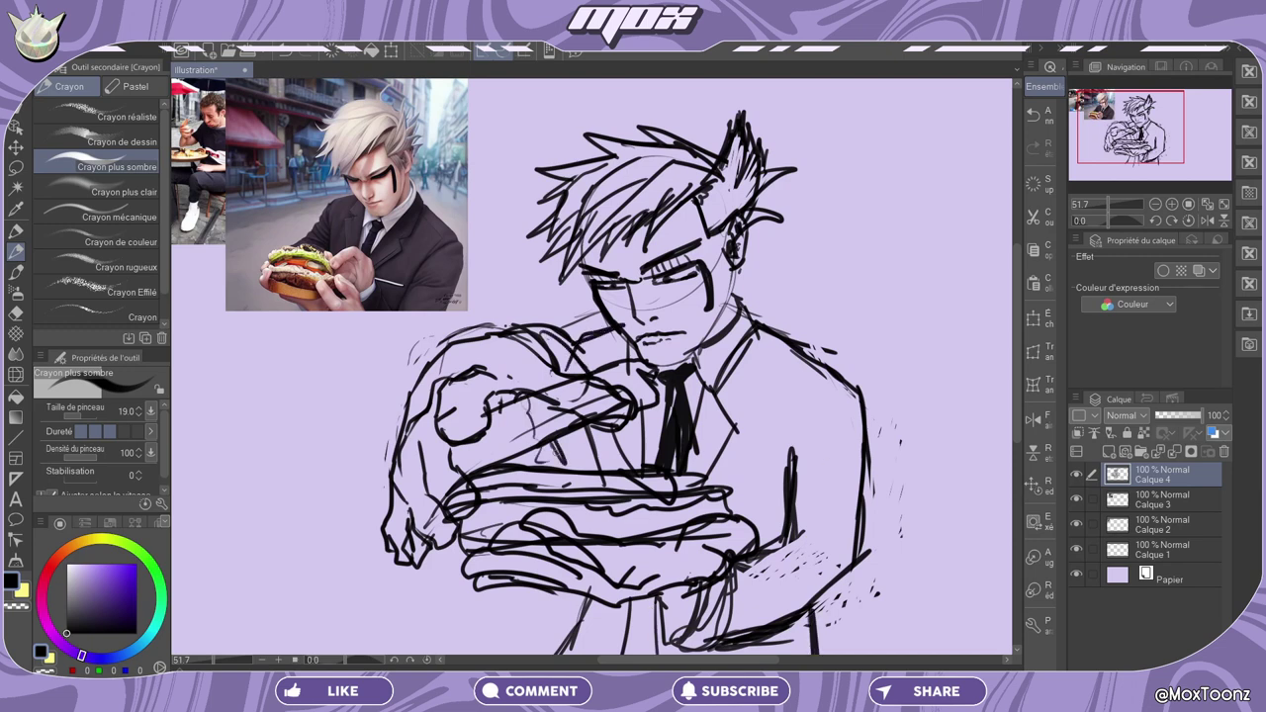
drag(737, 272, 702, 352)
drag(706, 337, 681, 362)
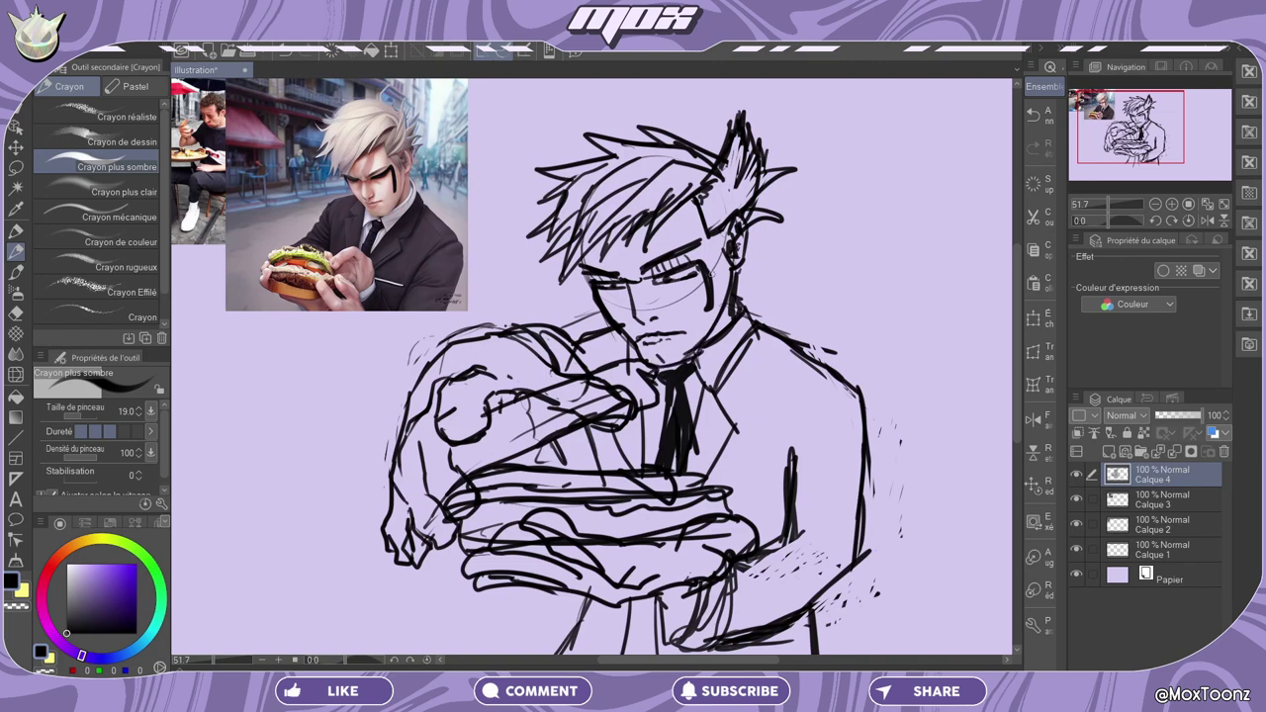
Sketch the flared jacket hem on both sides, the belt at the waist and the first outlines of the thighs.
scroll(591, 366, down, 1)
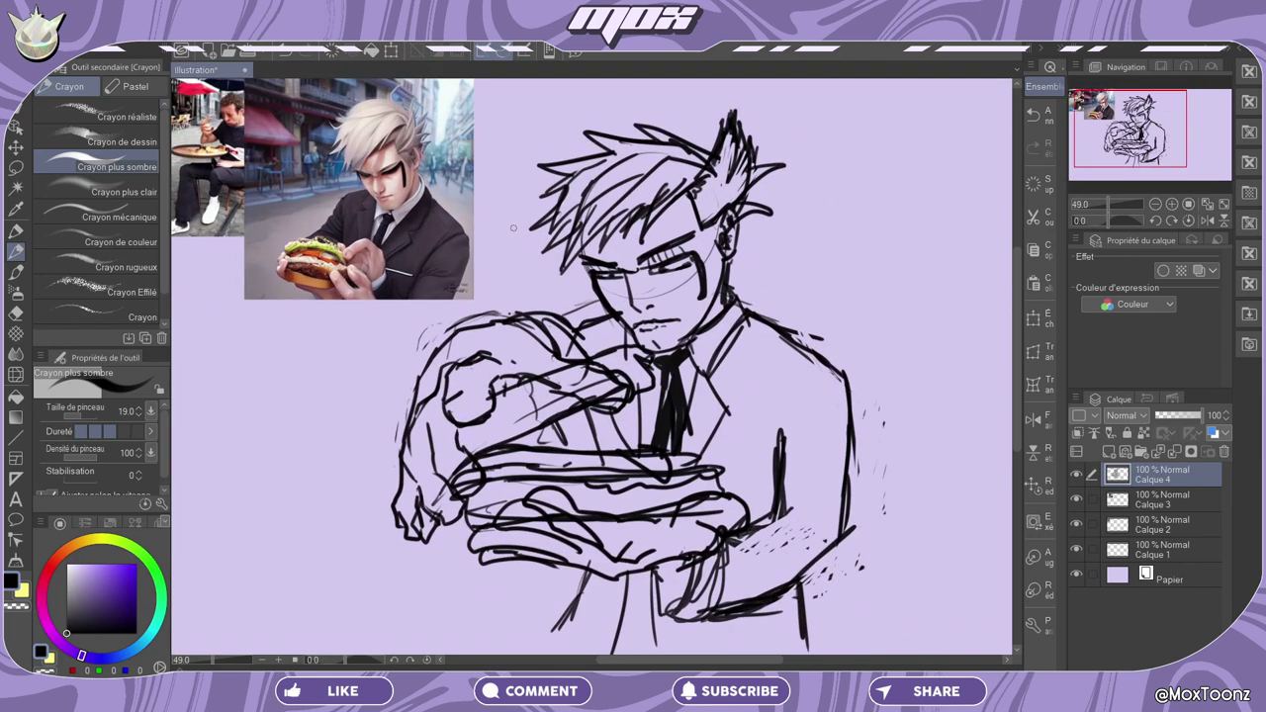
scroll(498, 312, down, 1)
drag(556, 603, 593, 652)
mouse_move(648, 557)
mouse_down()
mouse_move(718, 644)
mouse_move(841, 620)
mouse_up()
drag(778, 564, 841, 620)
drag(1123, 130, 1126, 136)
mouse_move(605, 516)
mouse_down()
mouse_move(572, 605)
mouse_move(633, 570)
mouse_move(658, 583)
mouse_move(623, 578)
mouse_move(635, 587)
mouse_move(651, 599)
mouse_move(657, 589)
mouse_up()
drag(524, 602, 474, 661)
drag(516, 597, 435, 637)
drag(762, 587, 880, 654)
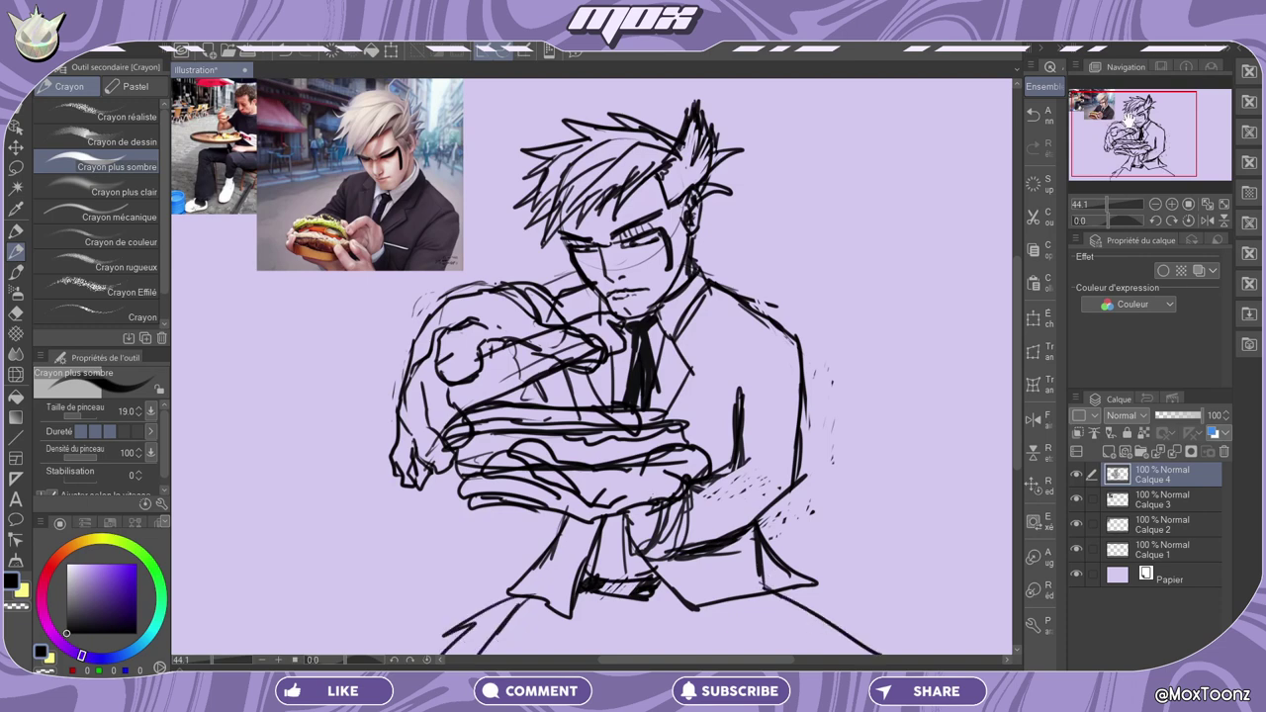
Reinforce the outlines of both legs and draw the trouser fly and inner-thigh lines below the belt.
drag(593, 554, 604, 445)
drag(445, 526, 433, 574)
drag(469, 523, 417, 575)
mouse_move(618, 488)
mouse_down()
mouse_move(599, 574)
mouse_move(664, 574)
mouse_up()
drag(518, 484, 467, 518)
drag(439, 546, 413, 576)
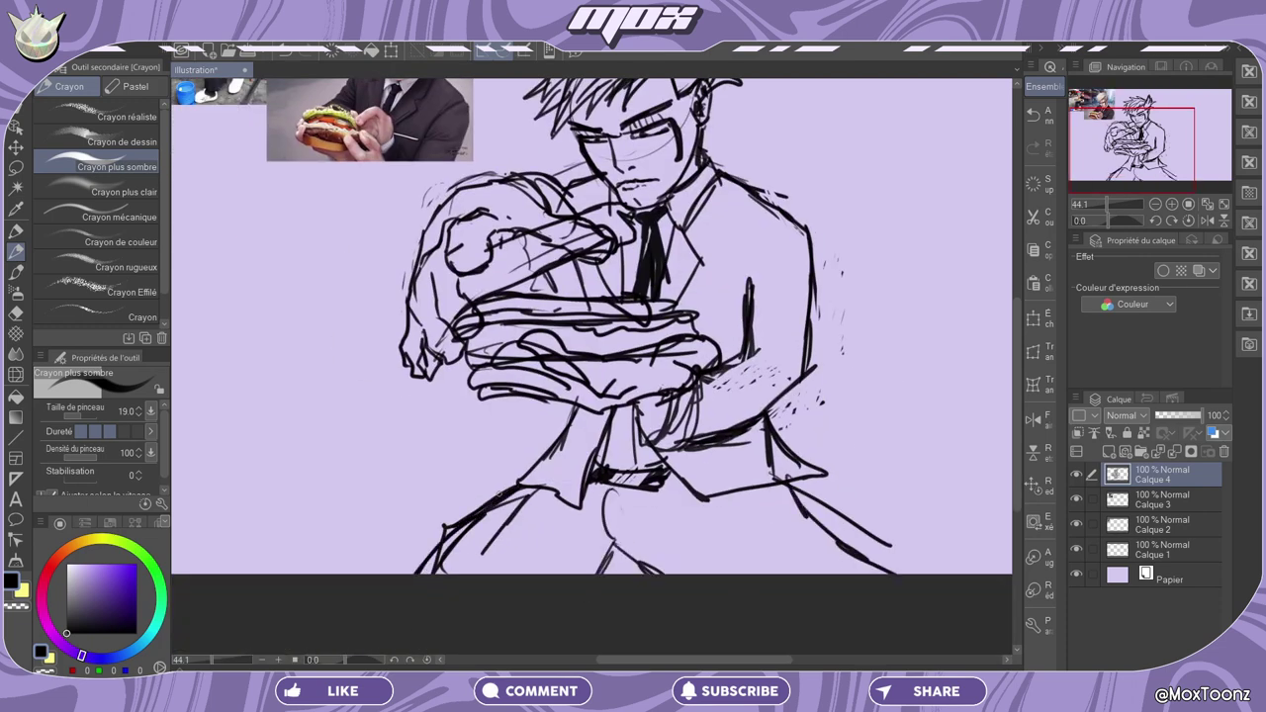
scroll(613, 327, down, 1)
drag(607, 513, 605, 471)
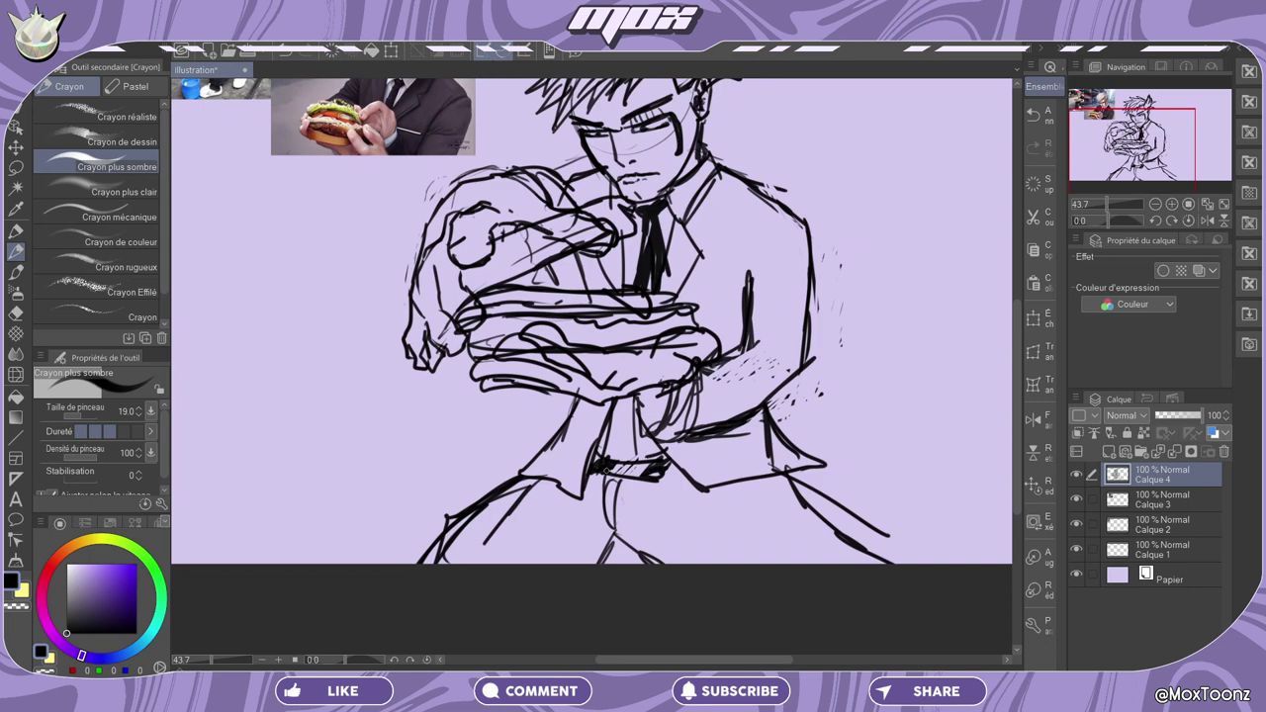
Surround the figure with loose curly and zigzag effect lines on both sides and above the head.
scroll(584, 405, down, 2)
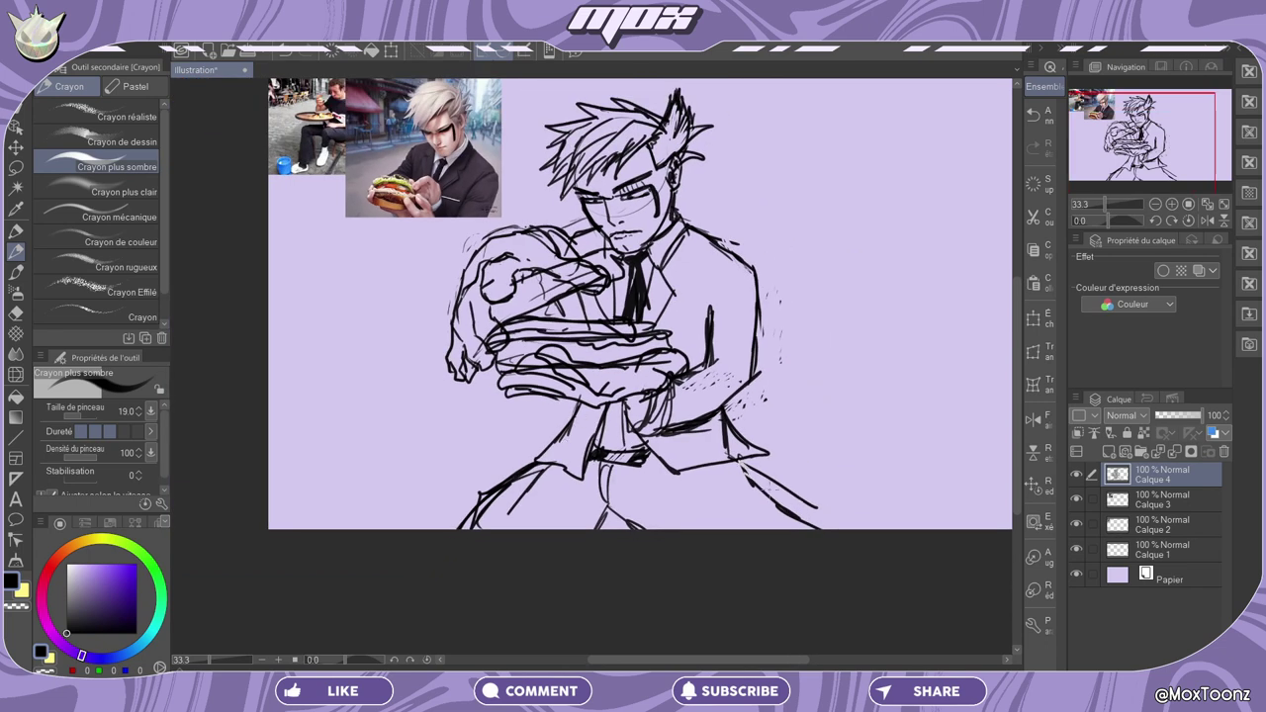
scroll(679, 421, up, 1)
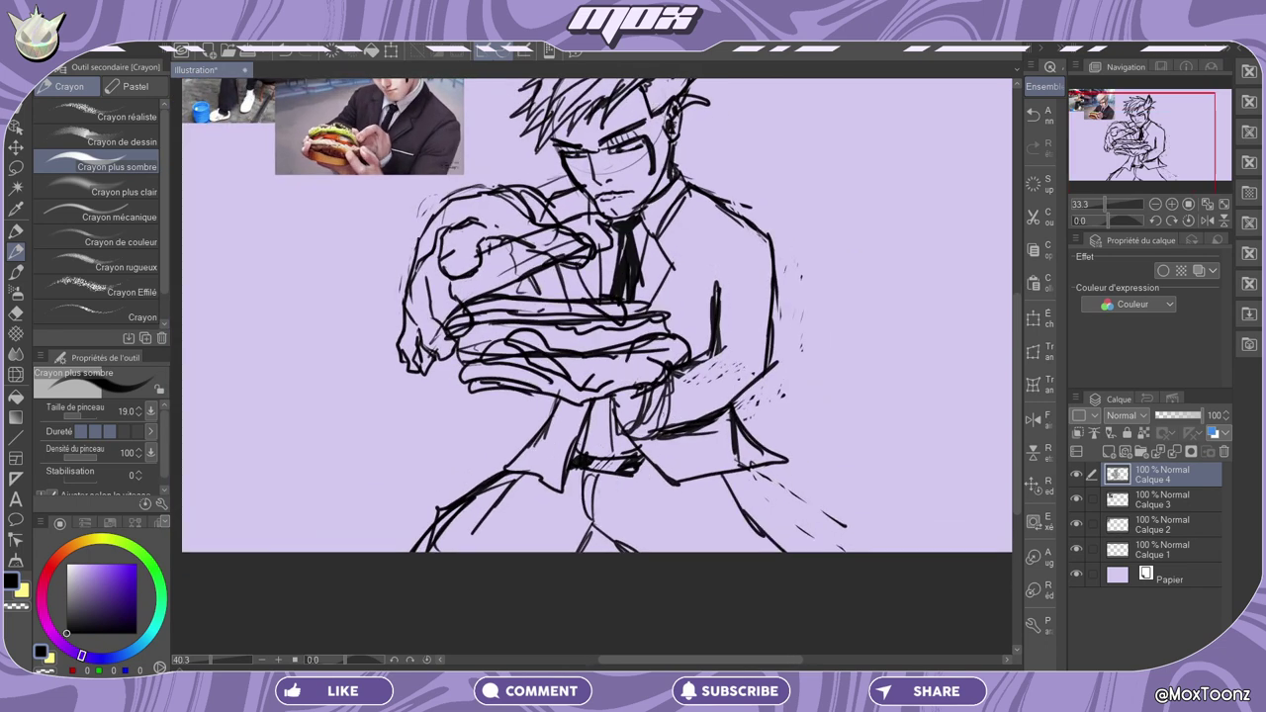
drag(633, 296, 591, 405)
drag(674, 233, 825, 351)
drag(204, 319, 305, 409)
drag(420, 140, 418, 89)
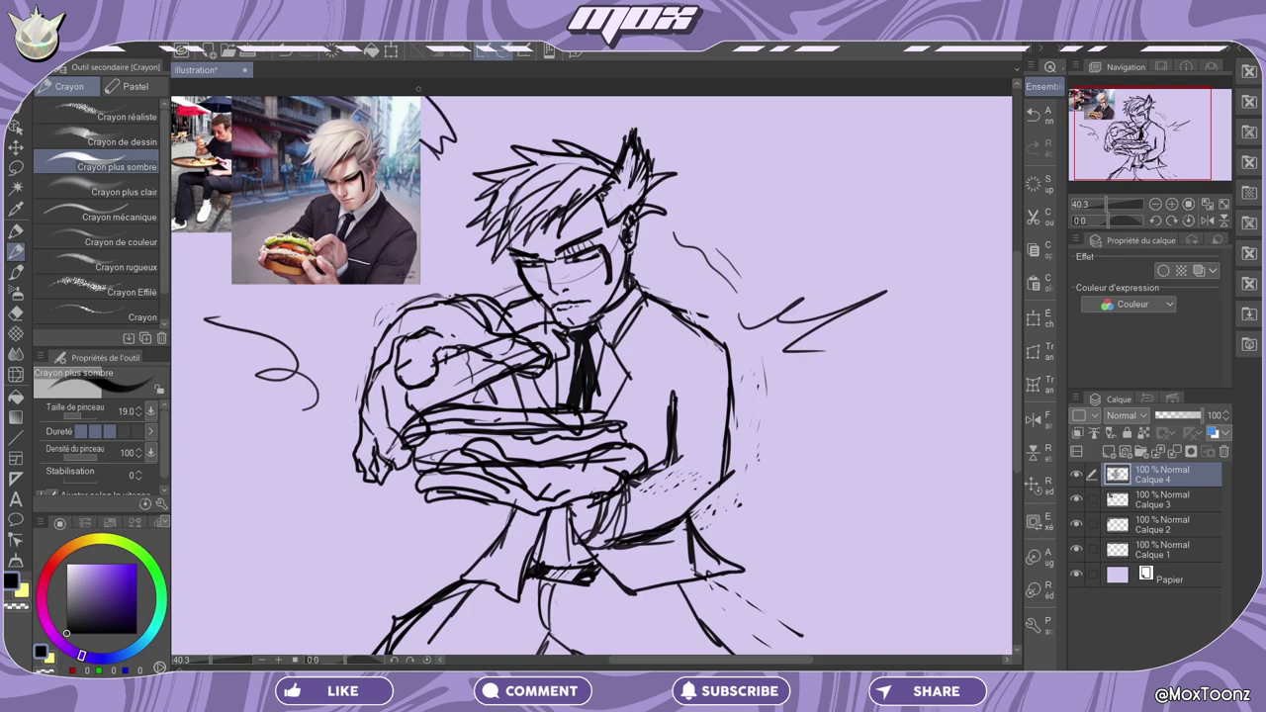
drag(761, 533, 928, 488)
drag(308, 551, 253, 652)
scroll(432, 610, down, 1)
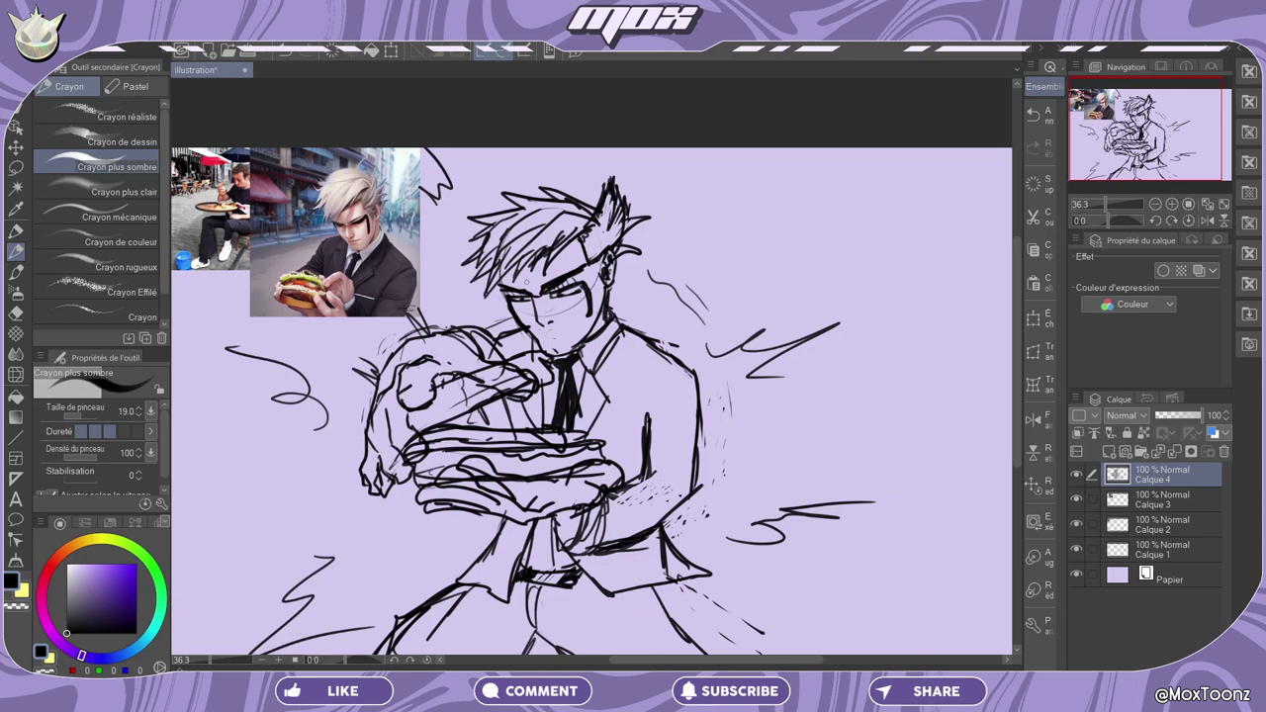
Add sweat drops to the forehead and cheeks and rework the mouth, undoing the last stroke.
drag(534, 274, 534, 281)
drag(594, 281, 596, 289)
drag(577, 310, 575, 319)
drag(521, 311, 521, 318)
drag(545, 335, 574, 332)
drag(514, 295, 493, 323)
key(ctrl+z)
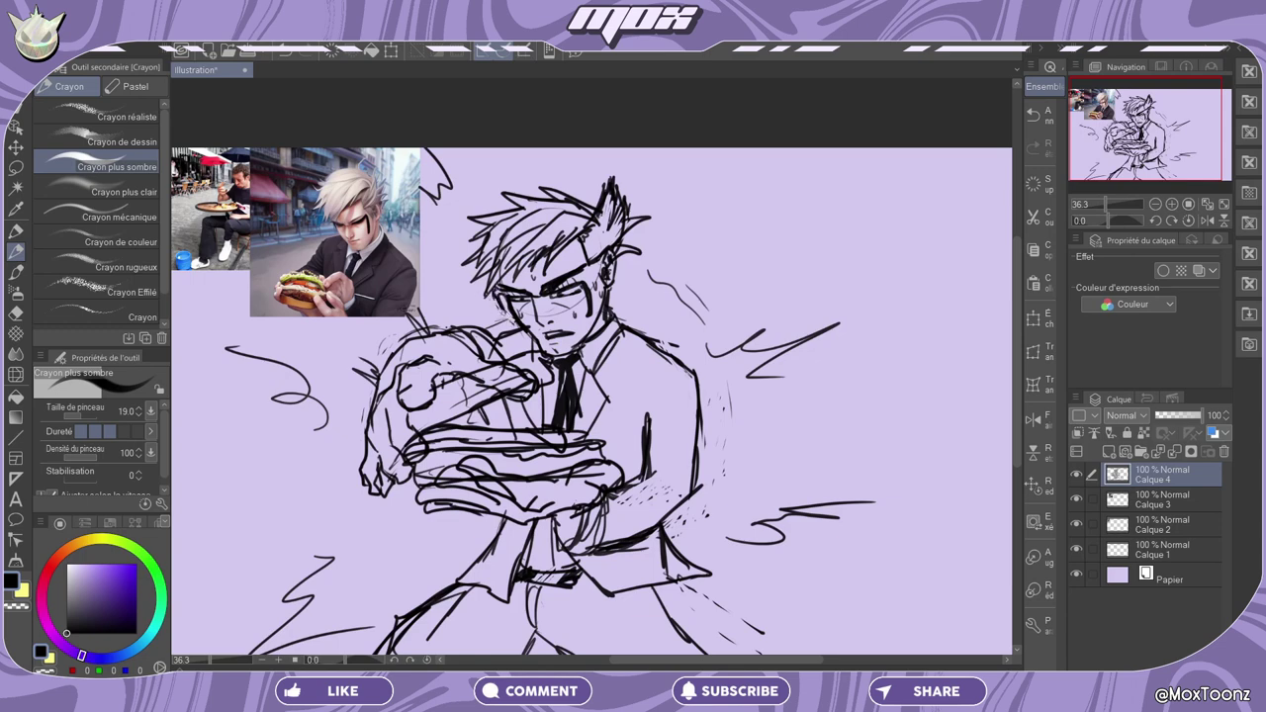
Add a stroke beside the ear and draw the breast pocket on the jacket.
drag(618, 253, 607, 295)
scroll(281, 404, up, 1)
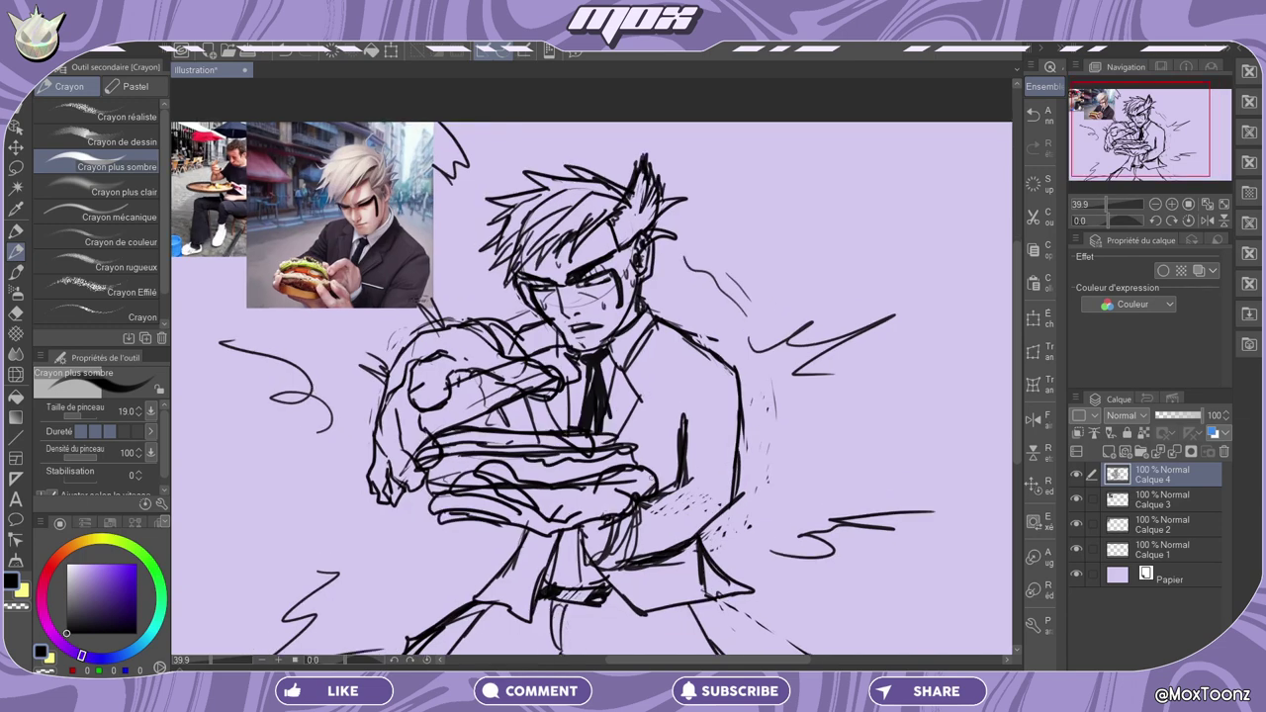
drag(636, 405, 674, 418)
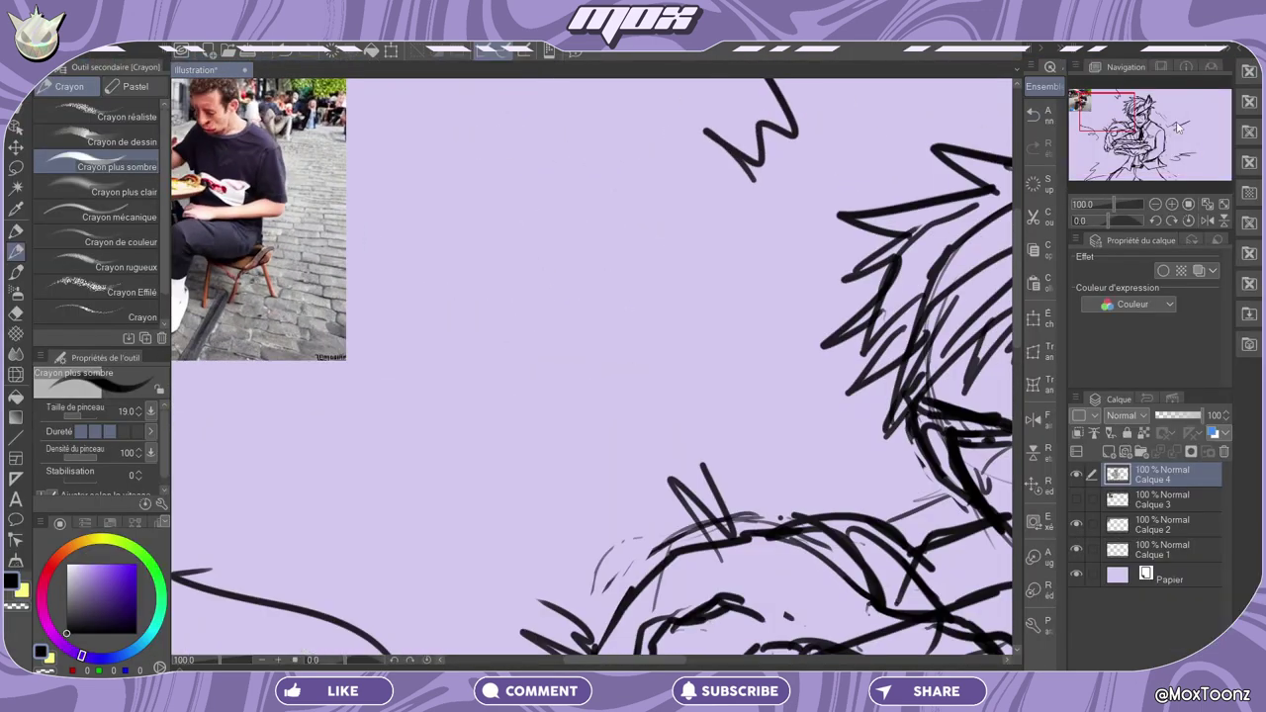
Examine the reference photo of the seated man eating up close and return to the whole sketch.
drag(1098, 114, 1087, 94)
scroll(514, 425, up, 5)
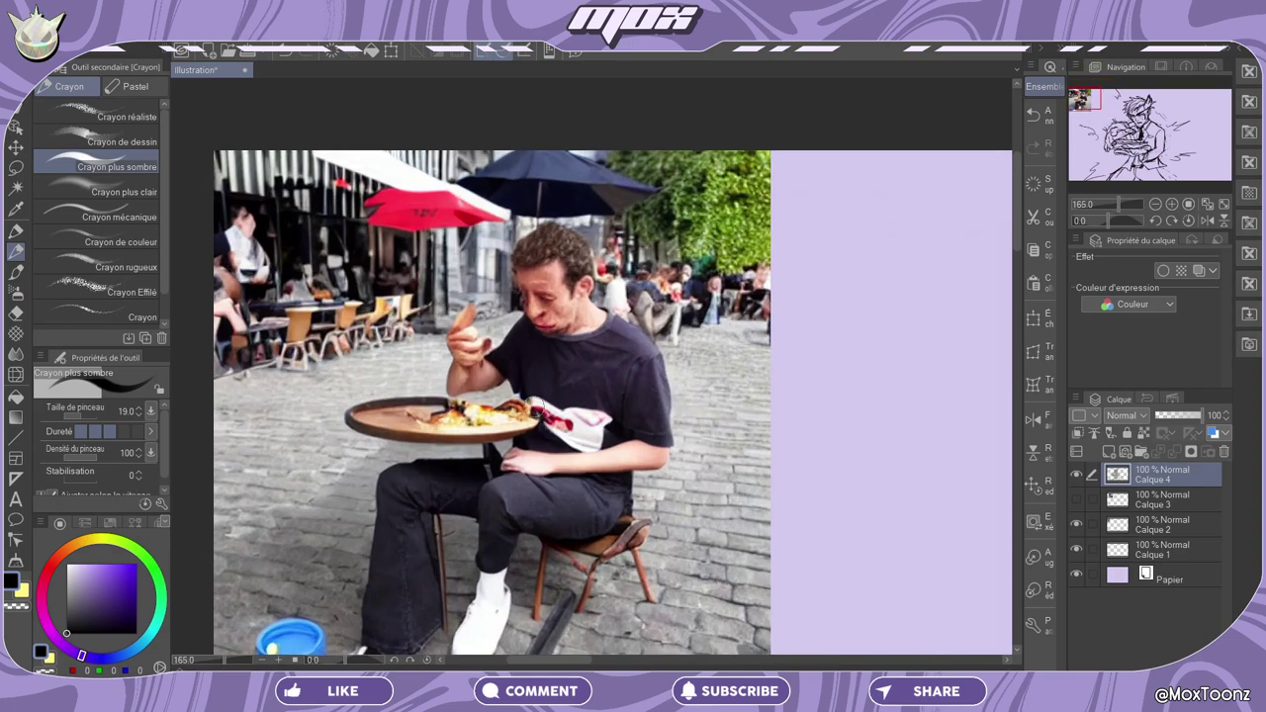
scroll(535, 407, up, 5)
scroll(485, 358, down, 7)
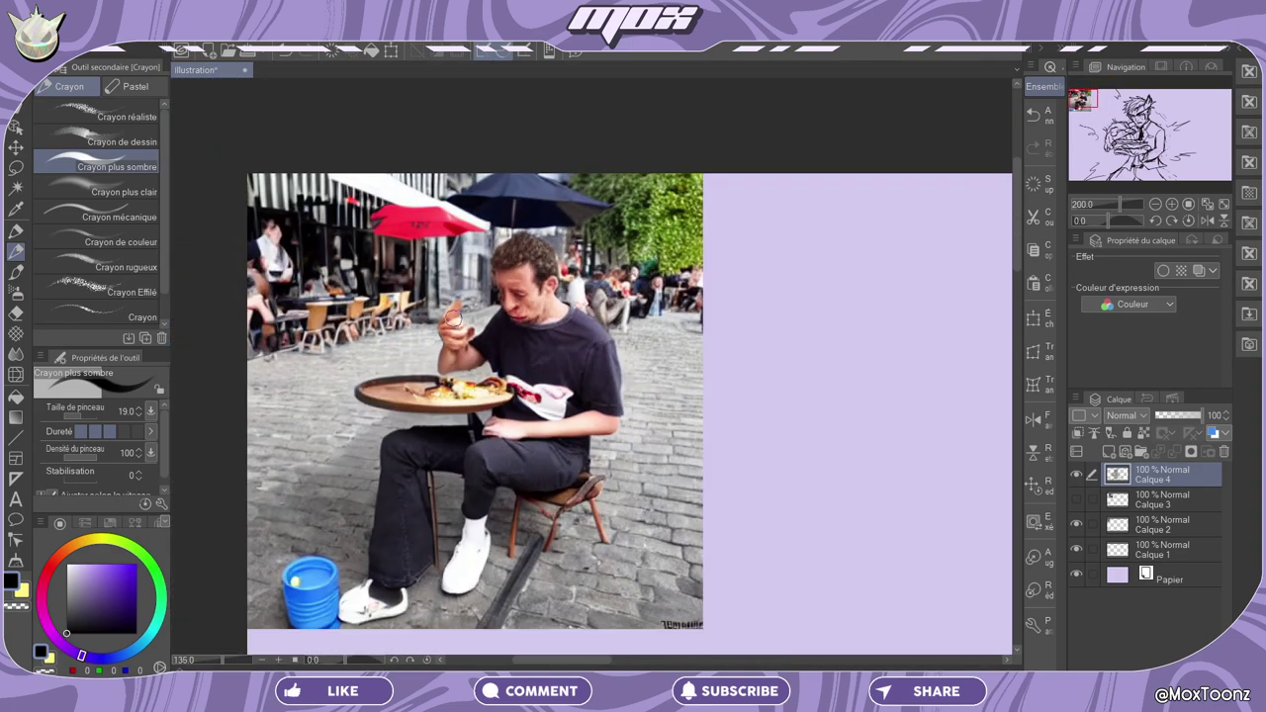
scroll(453, 318, down, 13)
mouse_move(1147, 139)
mouse_down()
mouse_move(1155, 129)
mouse_move(1144, 132)
mouse_up()
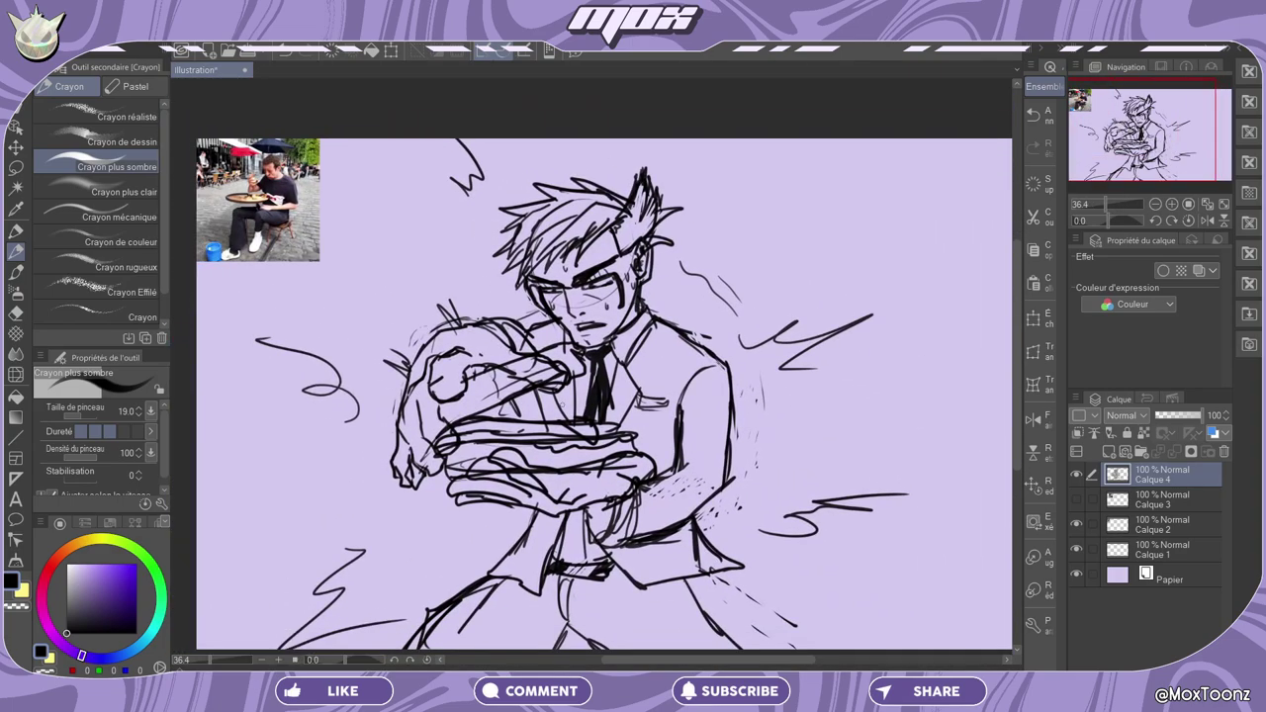